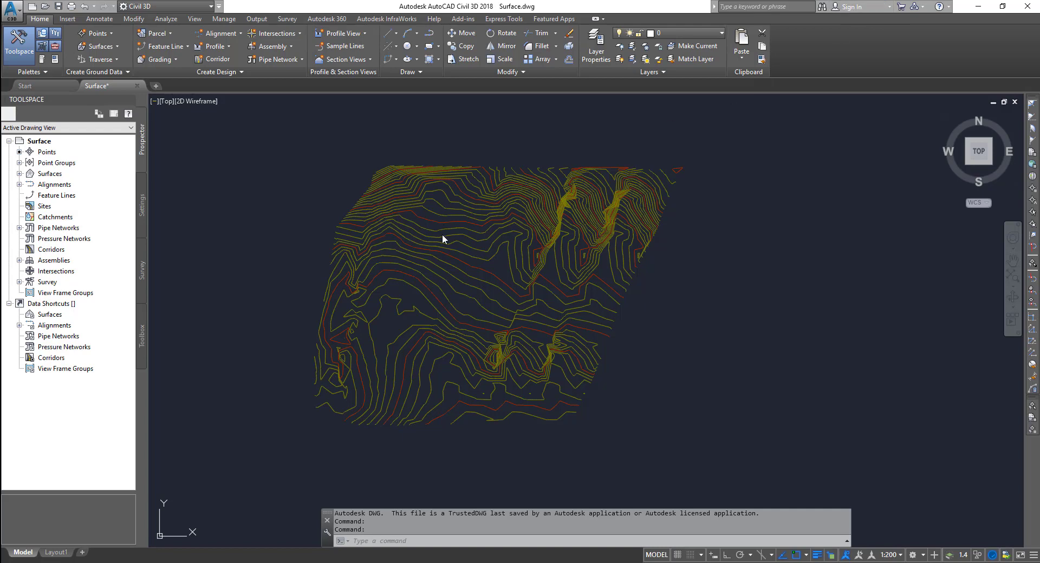
Start a PL polyline for the pond with its first corner and straight left side
{"action": "scroll", "coordinate": [442, 234], "scroll_direction": "up", "scroll_amount": 4}
{"action": "scroll", "coordinate": [460, 227], "scroll_direction": "down", "scroll_amount": 2}
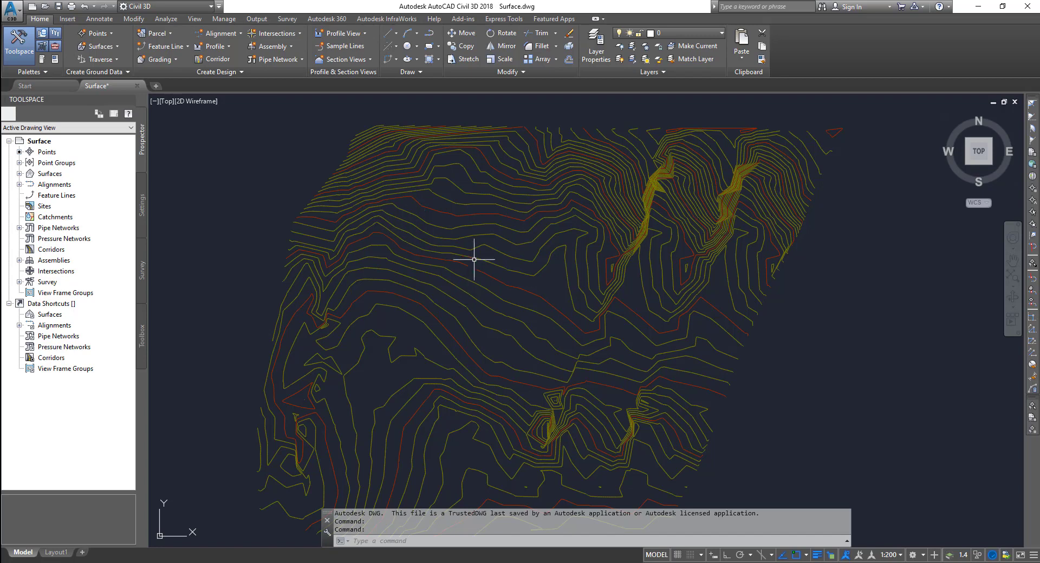
{"action": "mouse_move", "coordinate": [475, 253]}
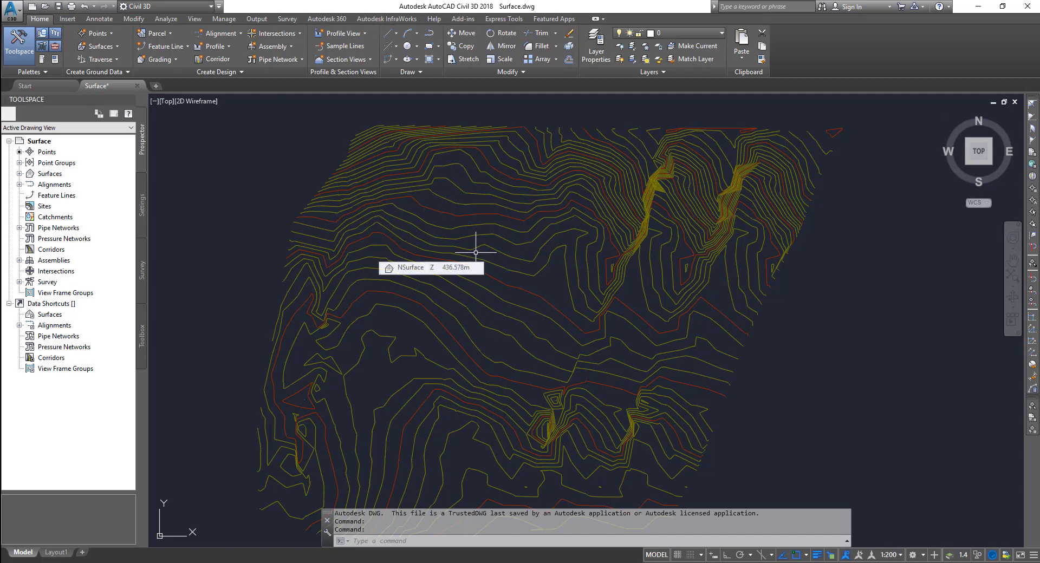
{"action": "type", "text": "pl"}
{"action": "key", "text": "Return"}
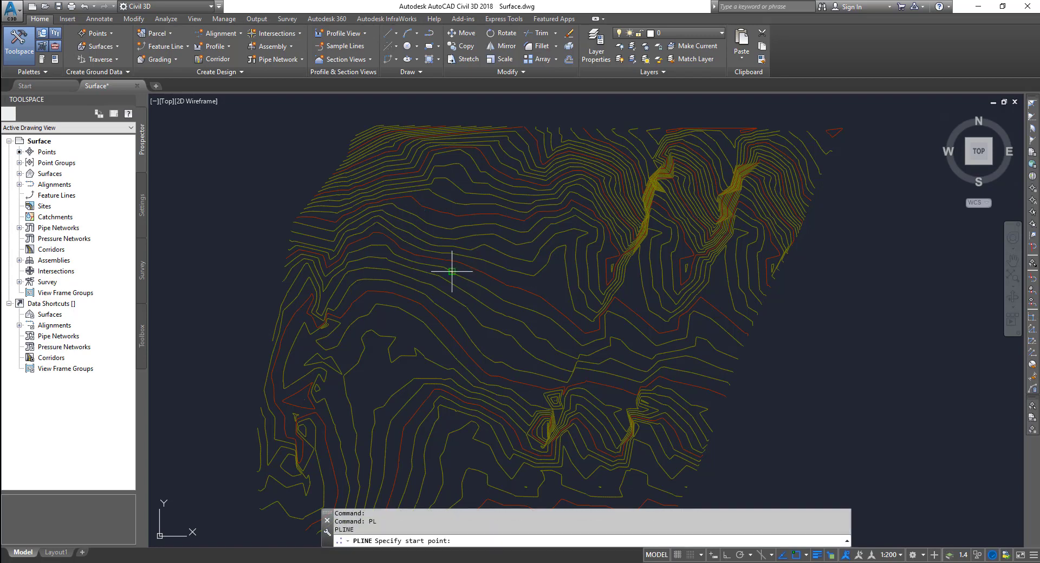
{"action": "left_click", "coordinate": [475, 203]}
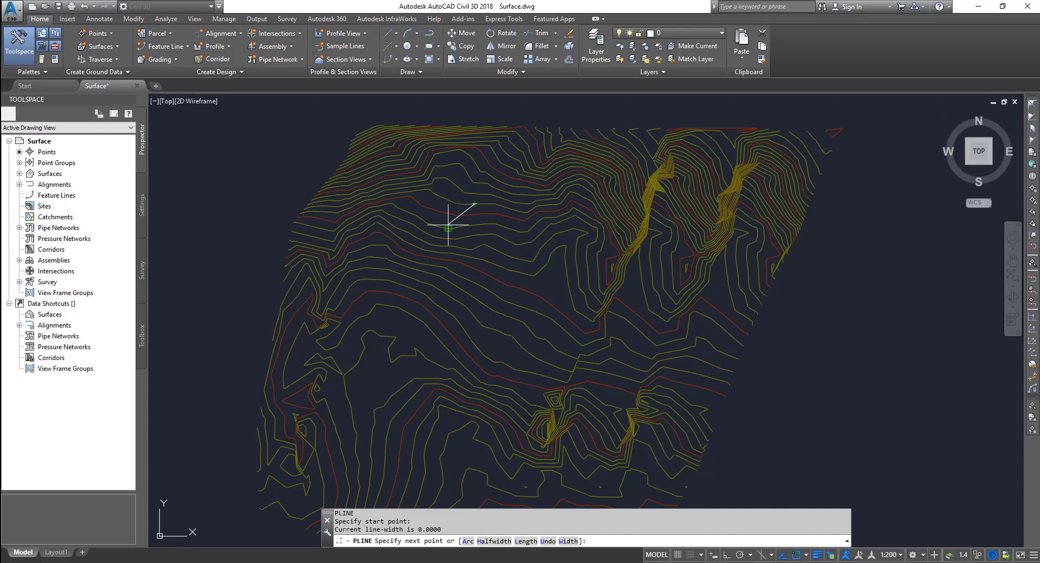
{"action": "left_click", "coordinate": [431, 265]}
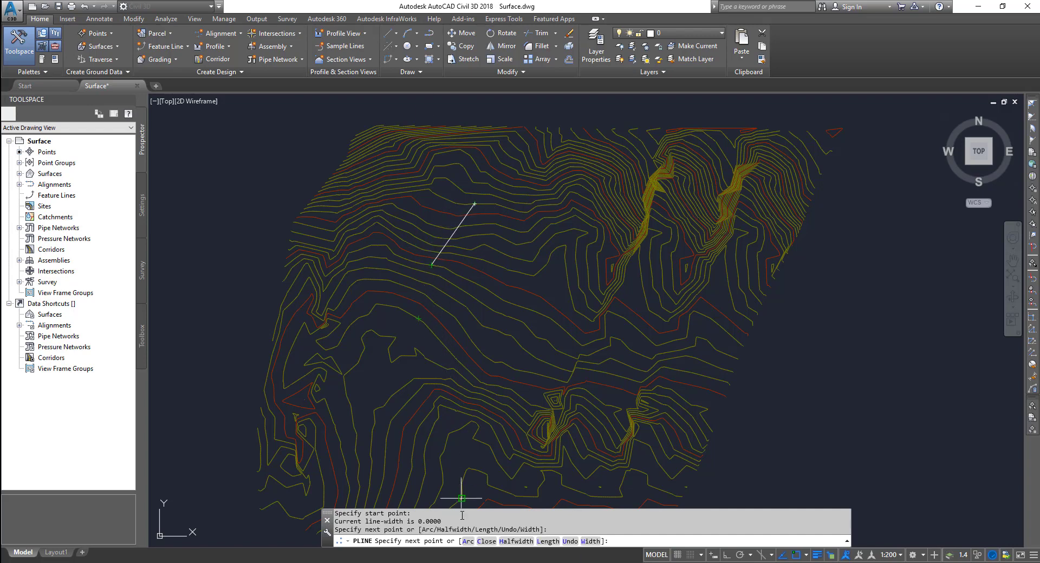
Add an arc segment that rounds the outline's lower-left corner
{"action": "type", "text": "A"}
{"action": "key", "text": "Return"}
{"action": "left_click", "coordinate": [456, 311]}
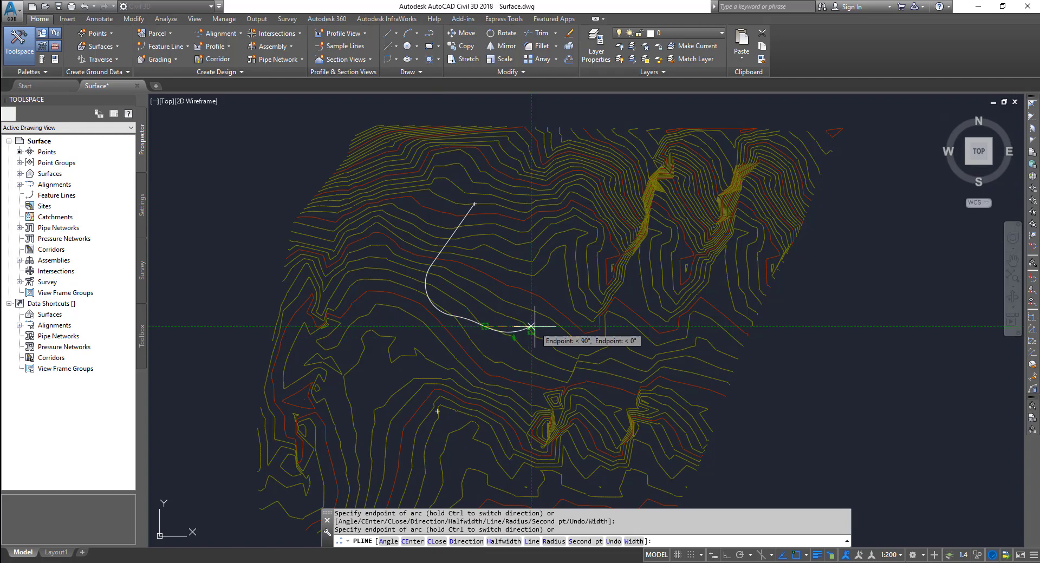
{"action": "left_click", "coordinate": [535, 326]}
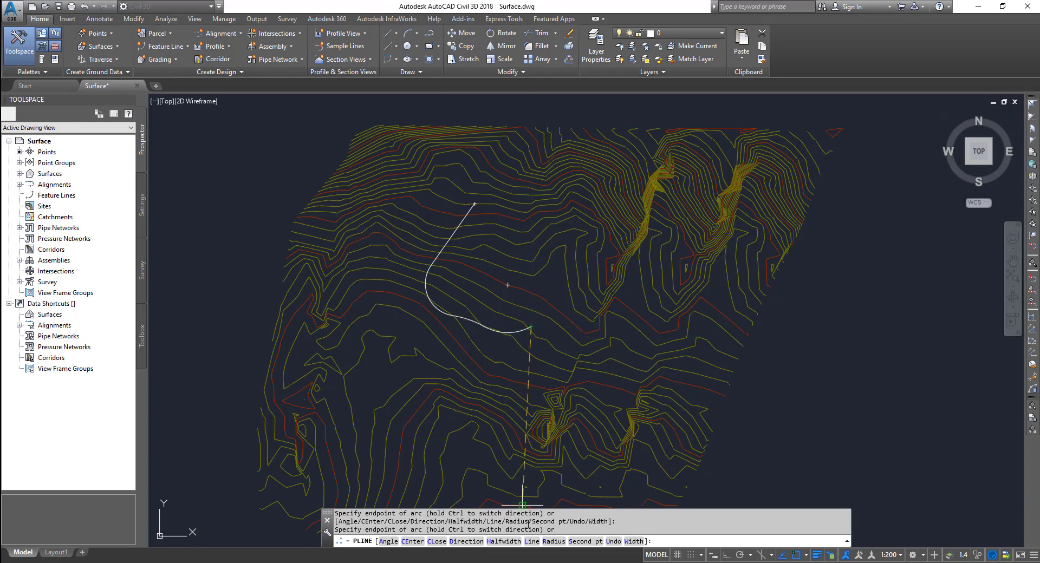
Finish the right and upper-right straight sides and close the pond outline
{"action": "type", "text": "L"}
{"action": "key", "text": "Return"}
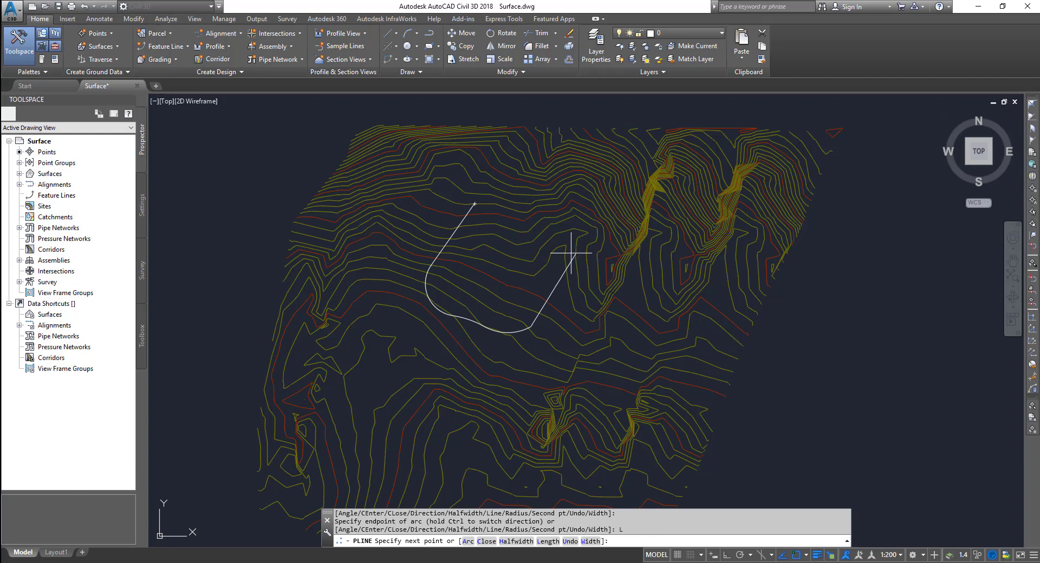
{"action": "left_click", "coordinate": [575, 255]}
{"action": "left_click", "coordinate": [541, 220]}
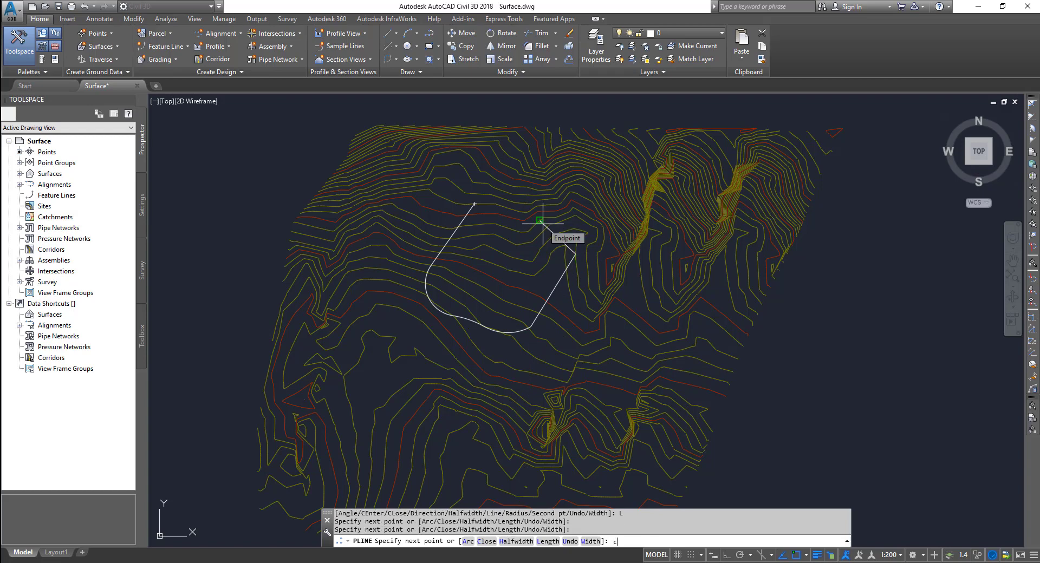
{"action": "type", "text": "c"}
{"action": "key", "text": "Return"}
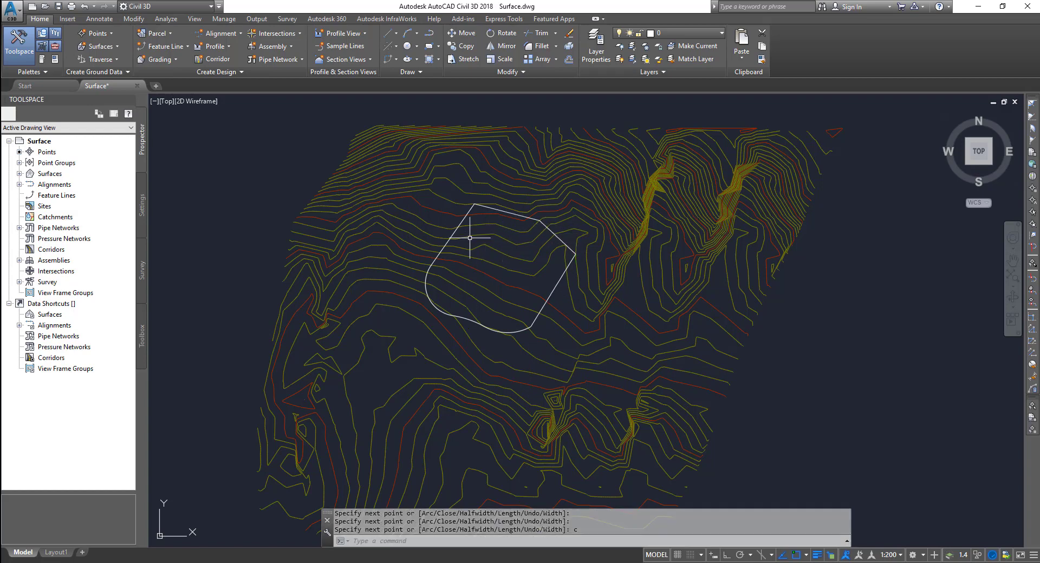
{"action": "left_click", "coordinate": [168, 50]}
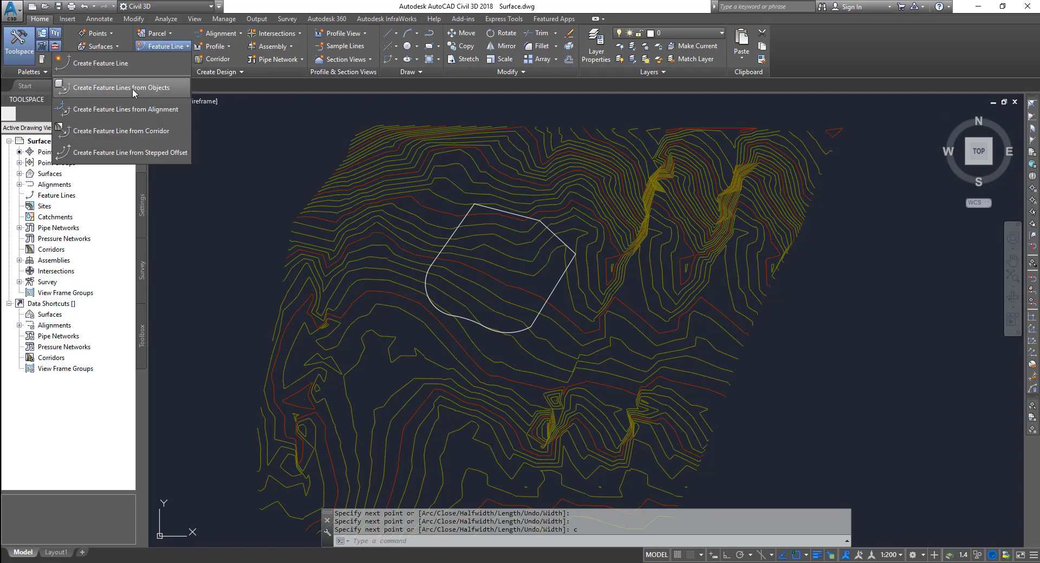
Choose Create Feature Lines from Objects and select the pond polyline
{"action": "left_click", "coordinate": [132, 89]}
{"action": "left_click", "coordinate": [162, 46]}
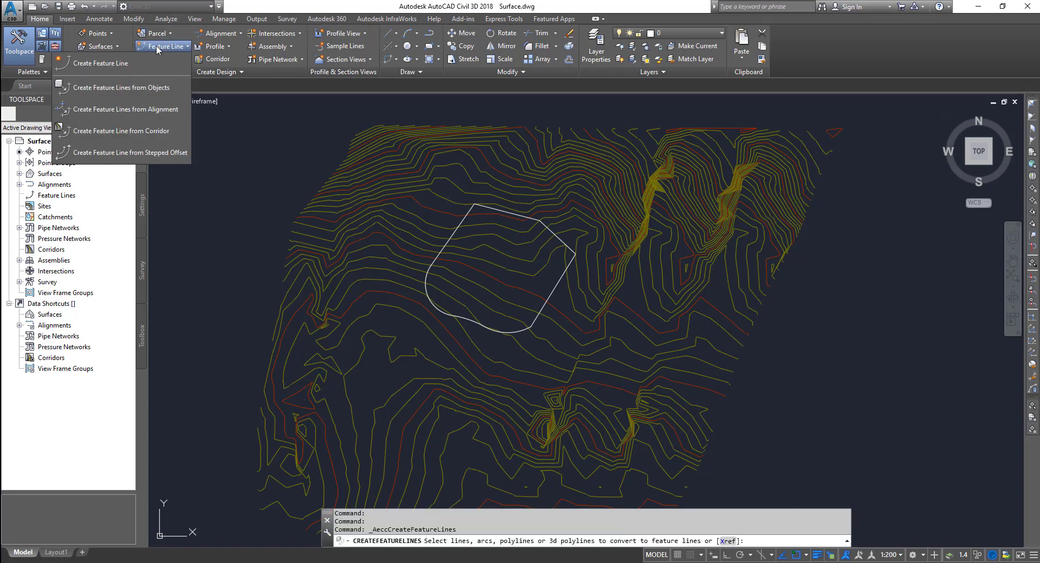
{"action": "left_click", "coordinate": [126, 90]}
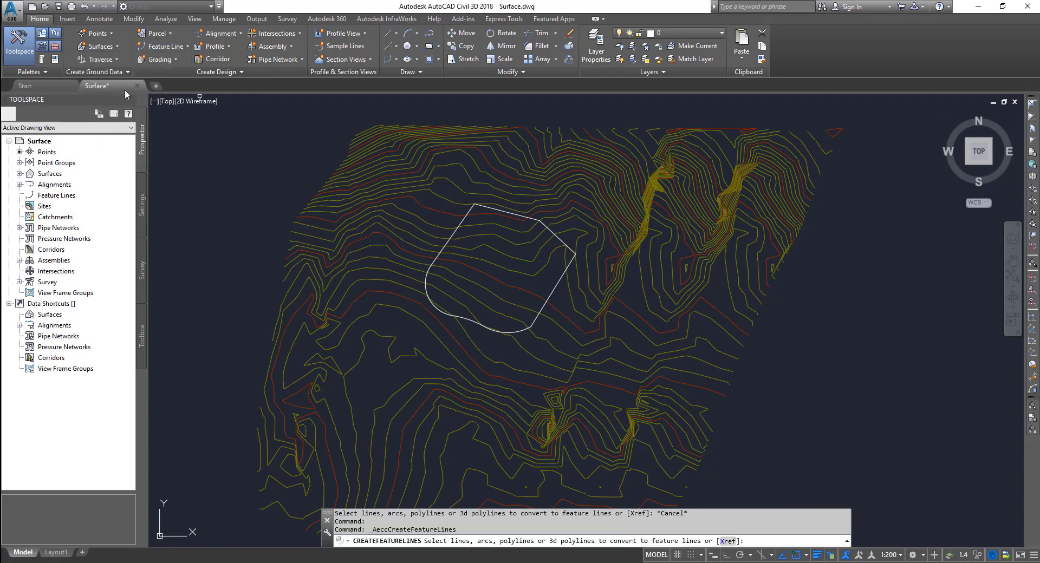
{"action": "left_click", "coordinate": [453, 232]}
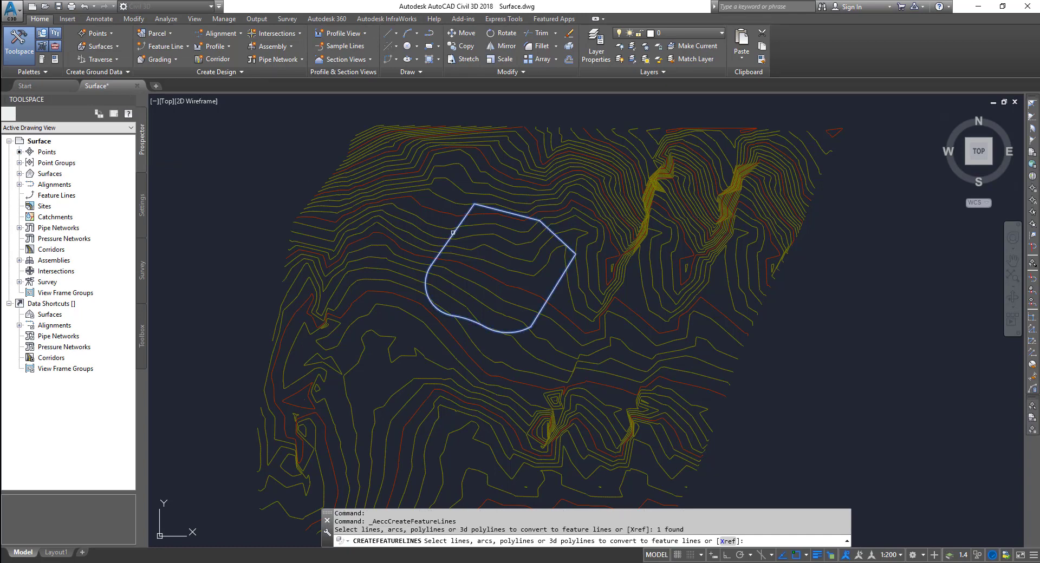
{"action": "key", "text": "Return"}
Place the new feature line in a newly created site named Water
{"action": "left_click", "coordinate": [706, 156]}
{"action": "left_click", "coordinate": [702, 161]}
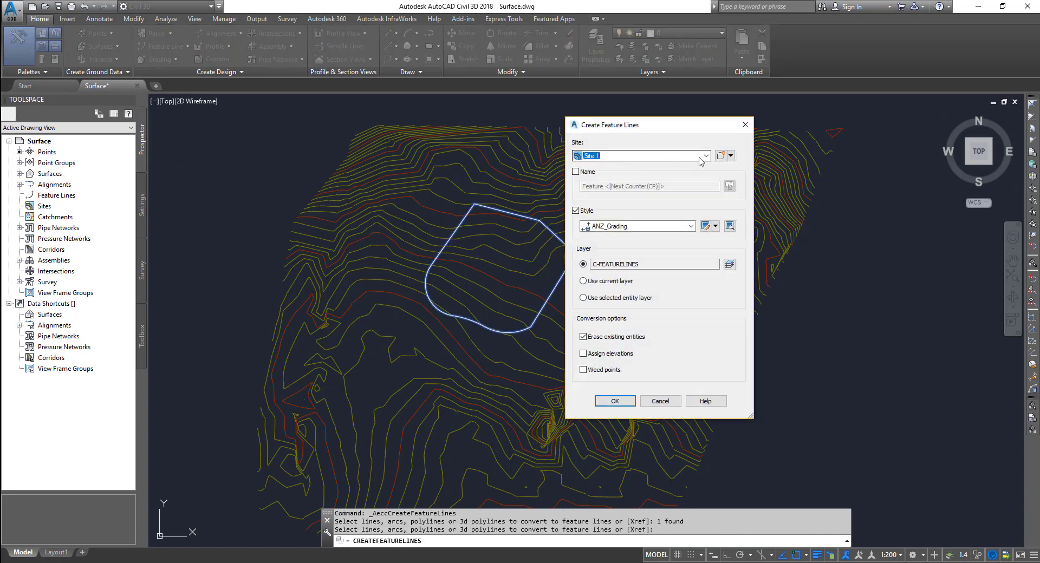
{"action": "left_click", "coordinate": [730, 156]}
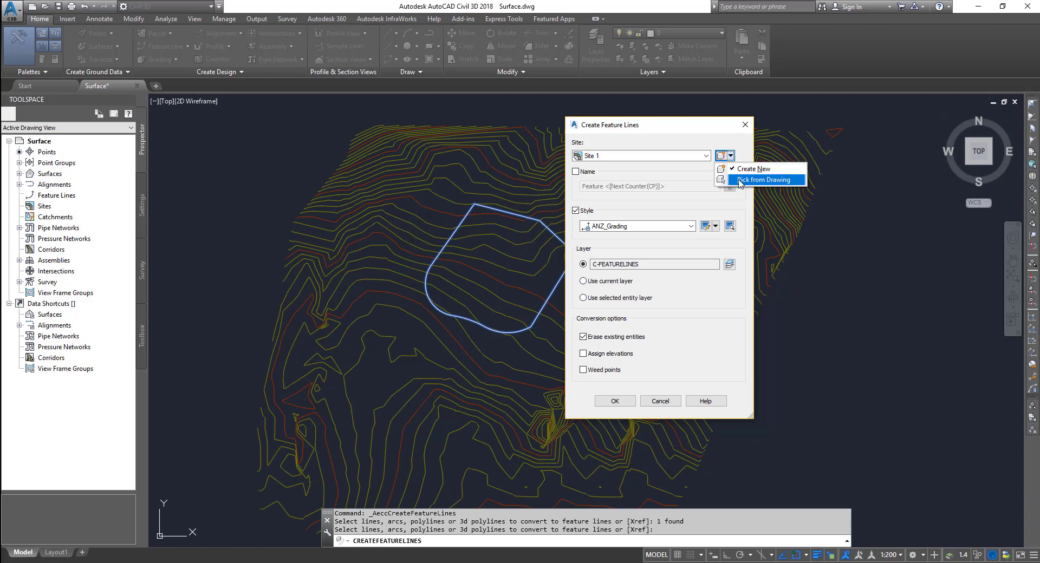
{"action": "left_click", "coordinate": [754, 169]}
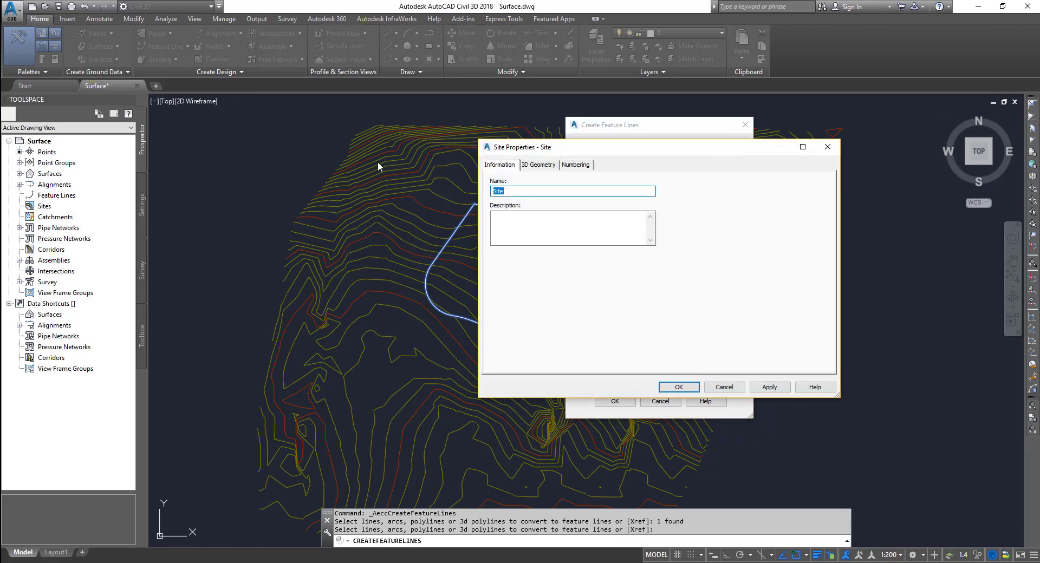
{"action": "type", "text": "WAt"}
{"action": "type", "text": "ter"}
{"action": "left_click", "coordinate": [679, 387]}
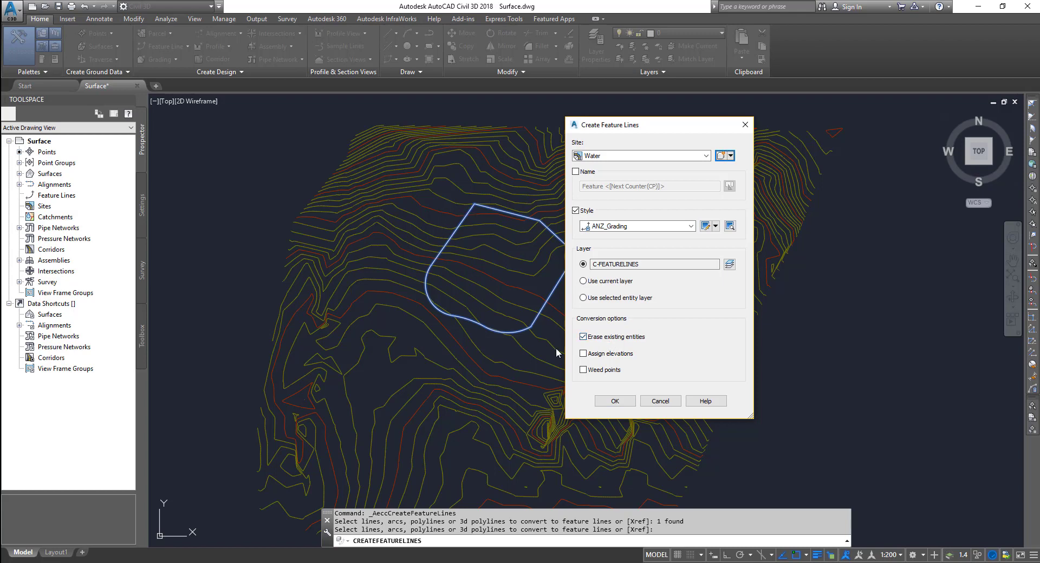
{"action": "left_click", "coordinate": [629, 406]}
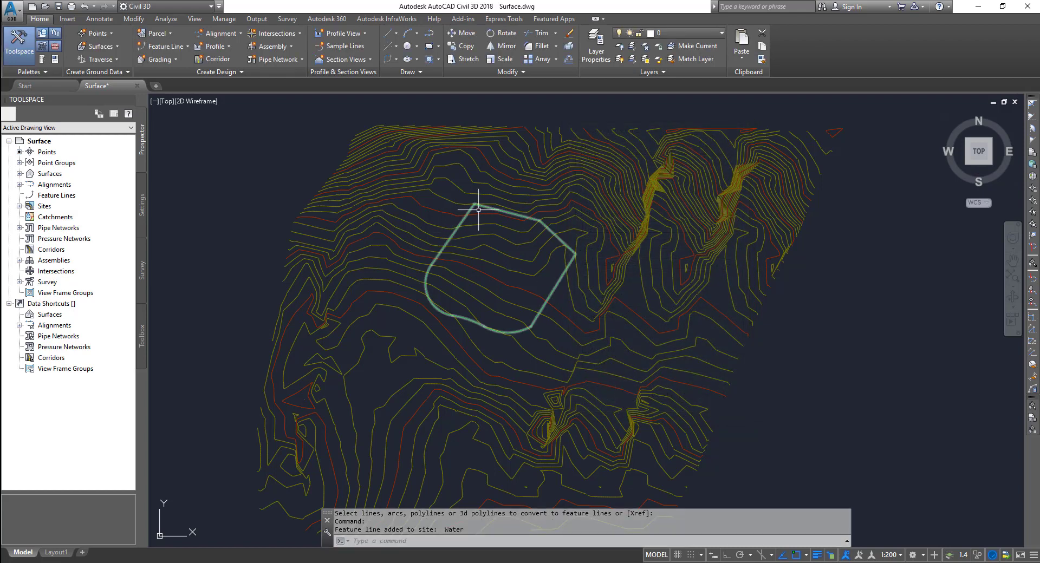
Select the Water pond feature line and zoom in on it
{"action": "scroll", "coordinate": [459, 205], "scroll_direction": "up", "scroll_amount": 4}
{"action": "left_click", "coordinate": [486, 214]}
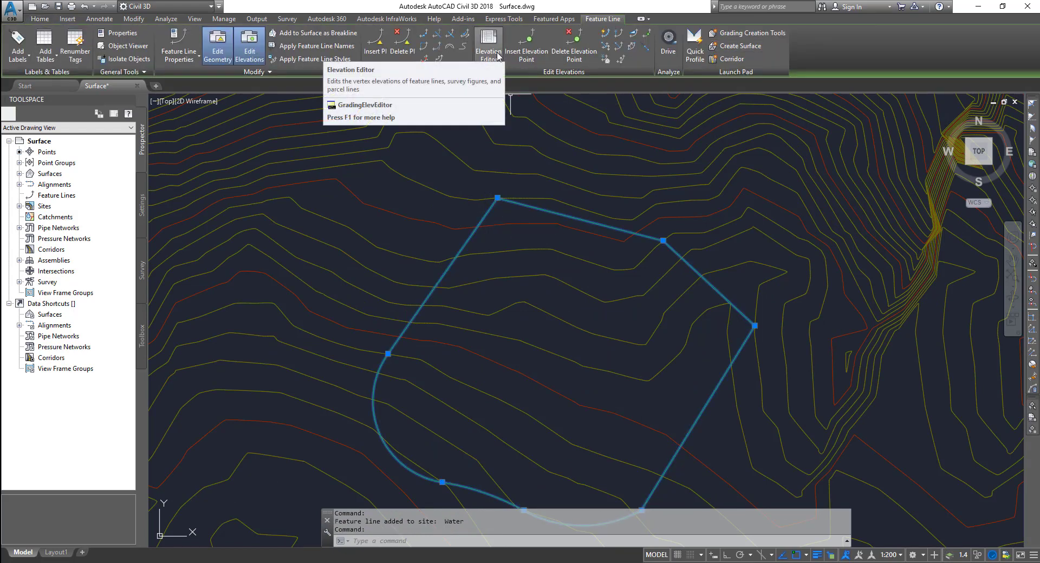
{"action": "scroll", "coordinate": [476, 216], "scroll_direction": "down", "scroll_amount": 8}
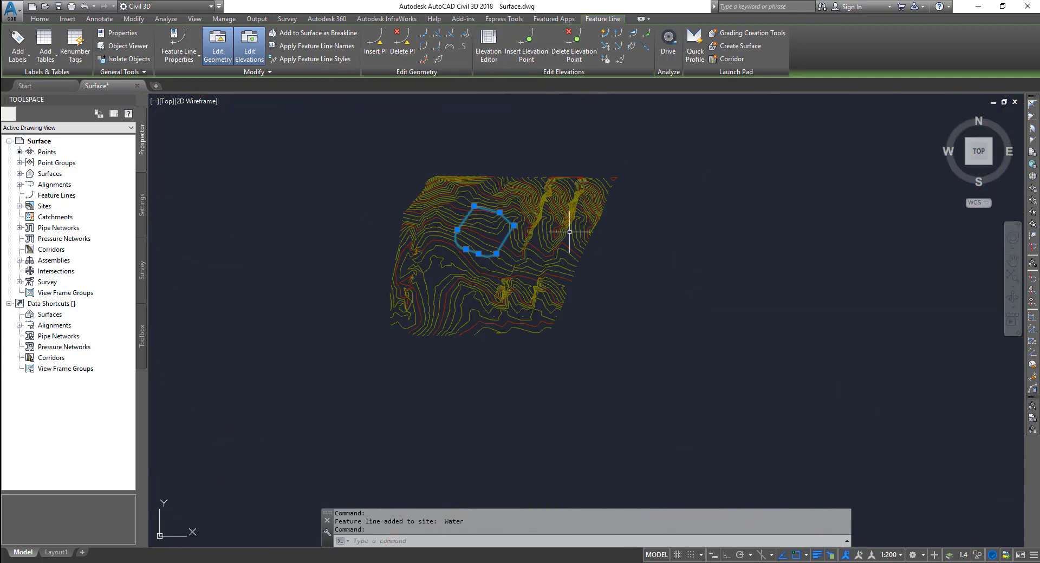
{"action": "scroll", "coordinate": [567, 232], "scroll_direction": "up", "scroll_amount": 4}
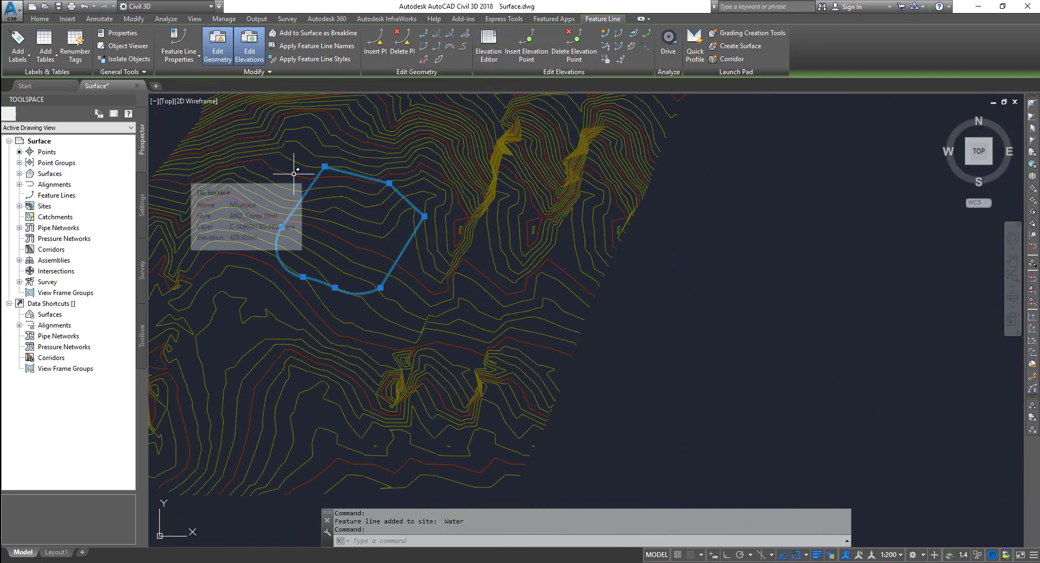
{"action": "scroll", "coordinate": [268, 195], "scroll_direction": "up", "scroll_amount": 3}
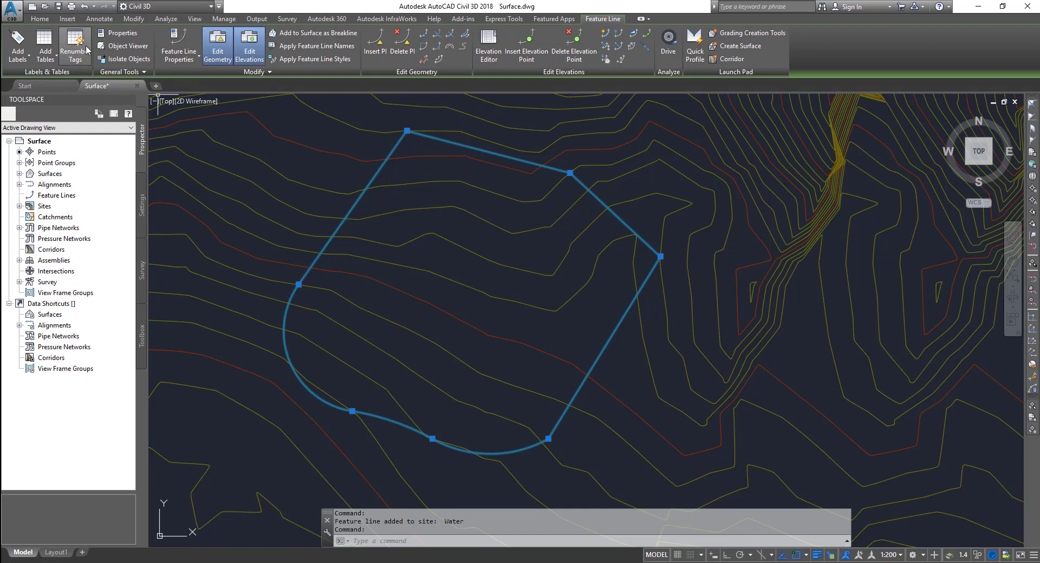
In the Elevation Editor, assign NSurface elevations to all pond vertices
{"action": "left_click", "coordinate": [488, 47]}
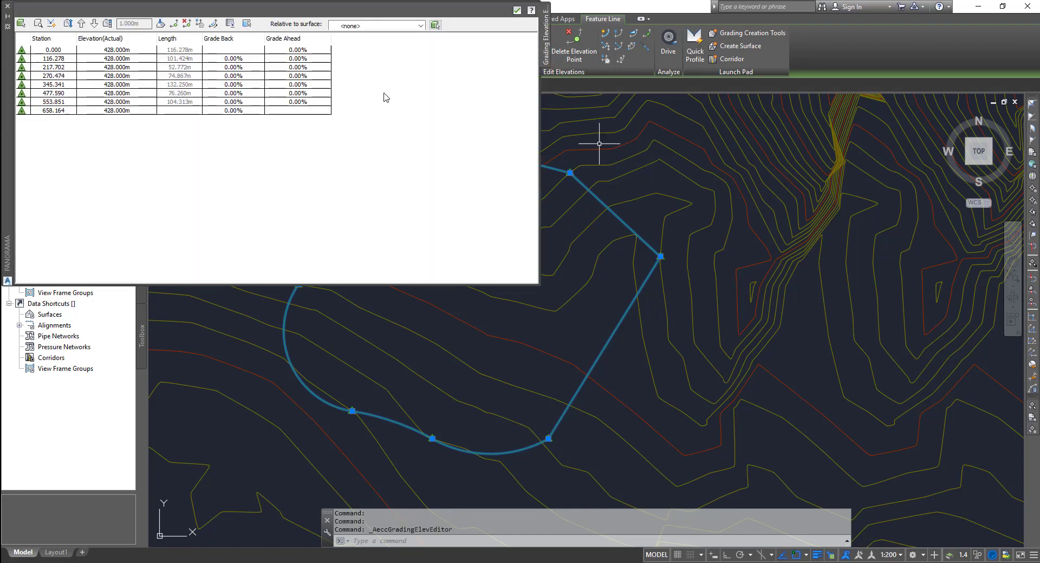
{"action": "left_click", "coordinate": [66, 51]}
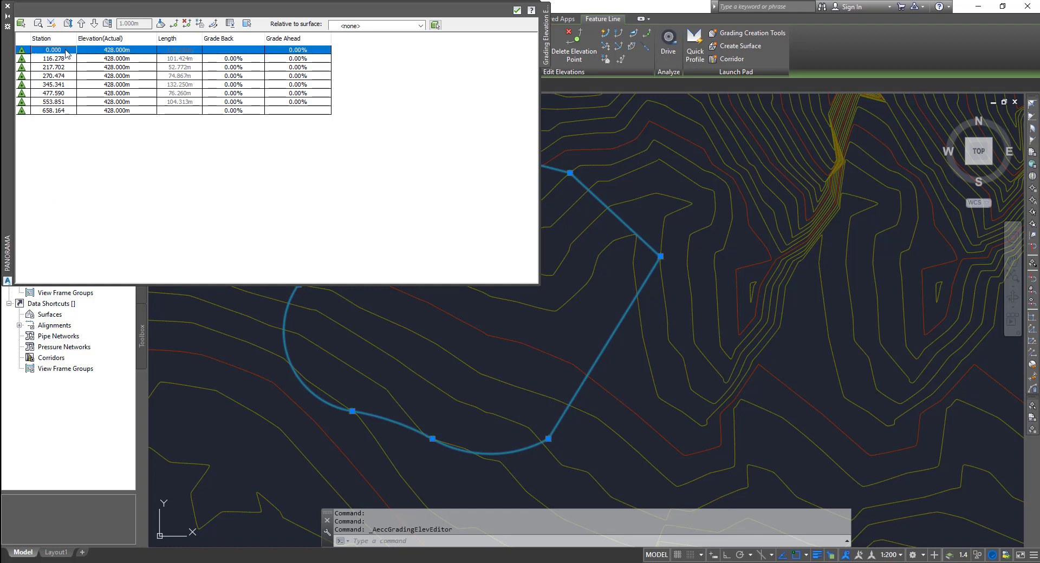
{"action": "key", "text": "ctrl+a"}
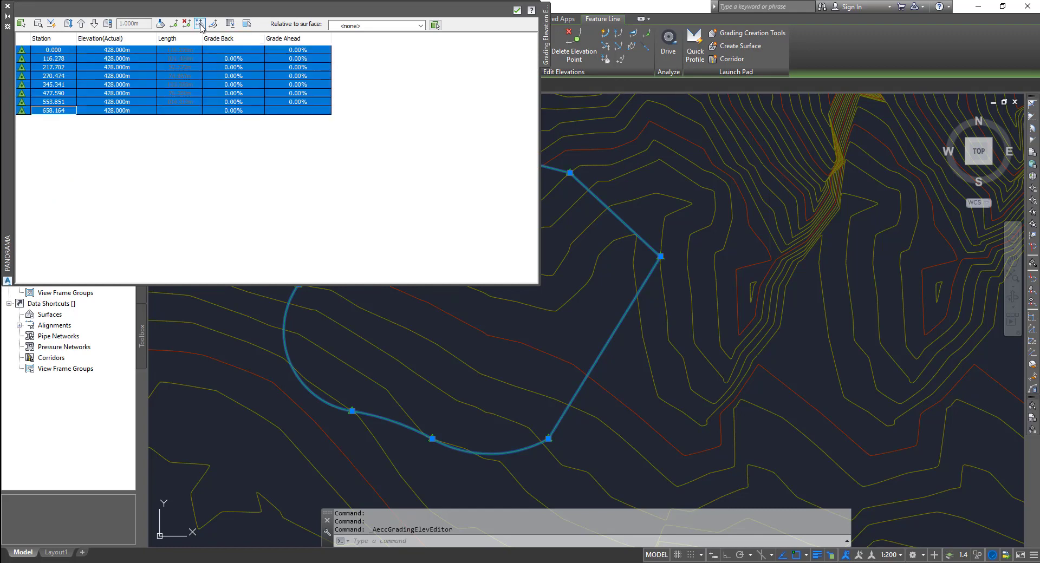
{"action": "left_click", "coordinate": [200, 25]}
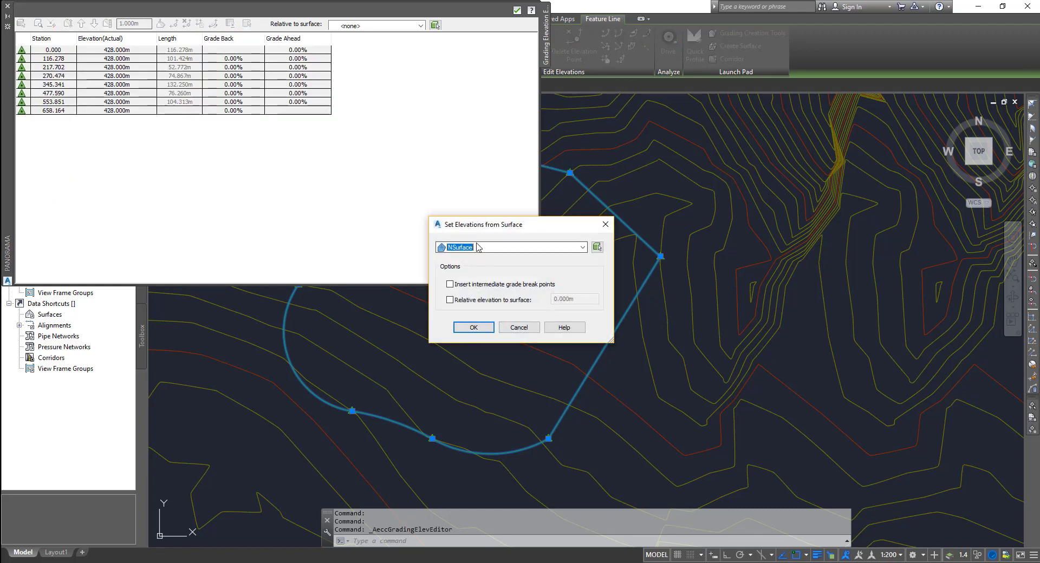
{"action": "left_click", "coordinate": [473, 328]}
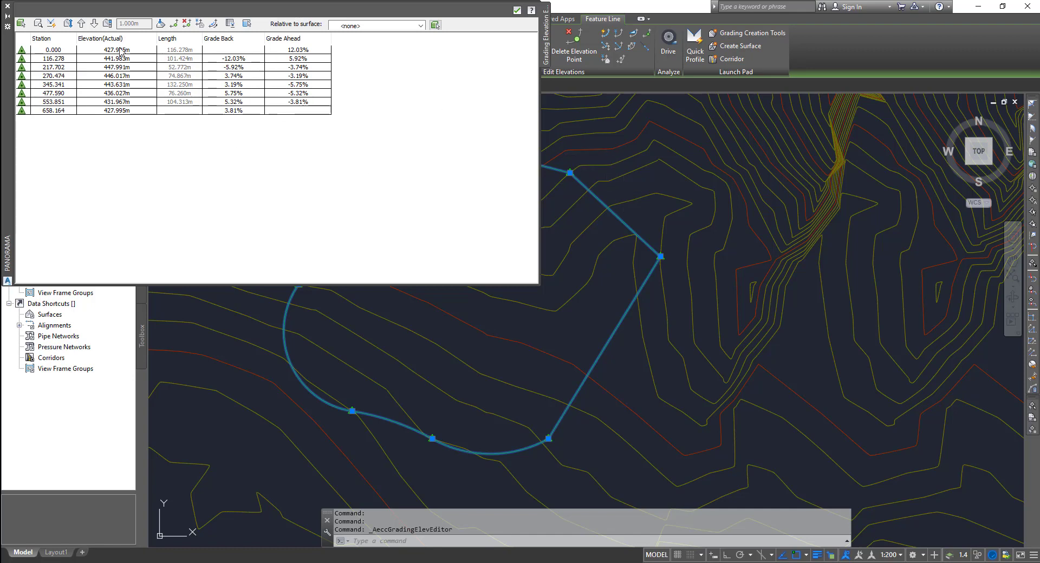
{"action": "middle_click_drag", "start_coordinate": [671, 297], "coordinate": [862, 331]}
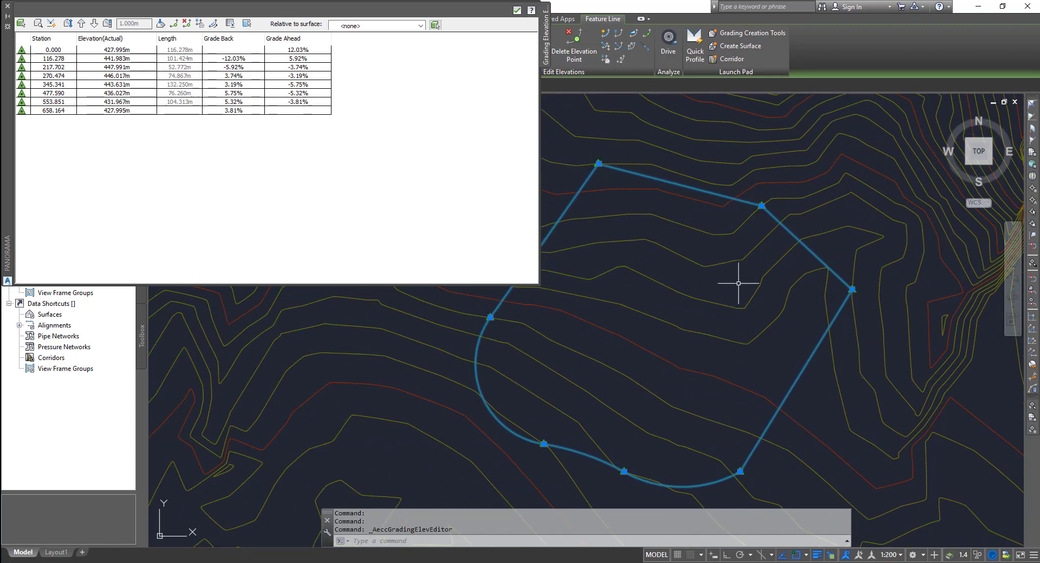
{"action": "mouse_move", "coordinate": [565, 402]}
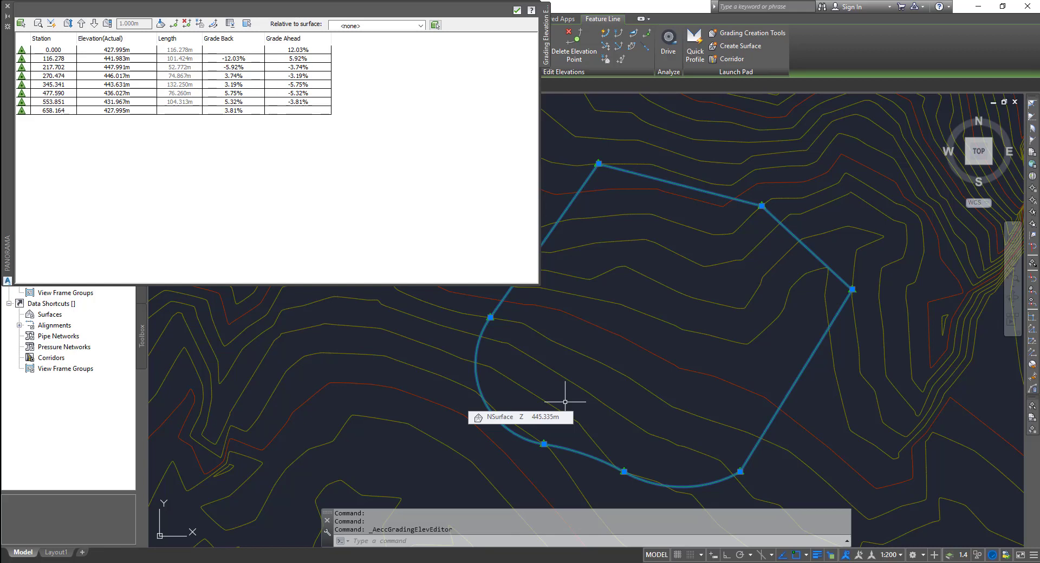
Set every vertex elevation to 447.000m and close the Elevation Editor
{"action": "left_click", "coordinate": [128, 50]}
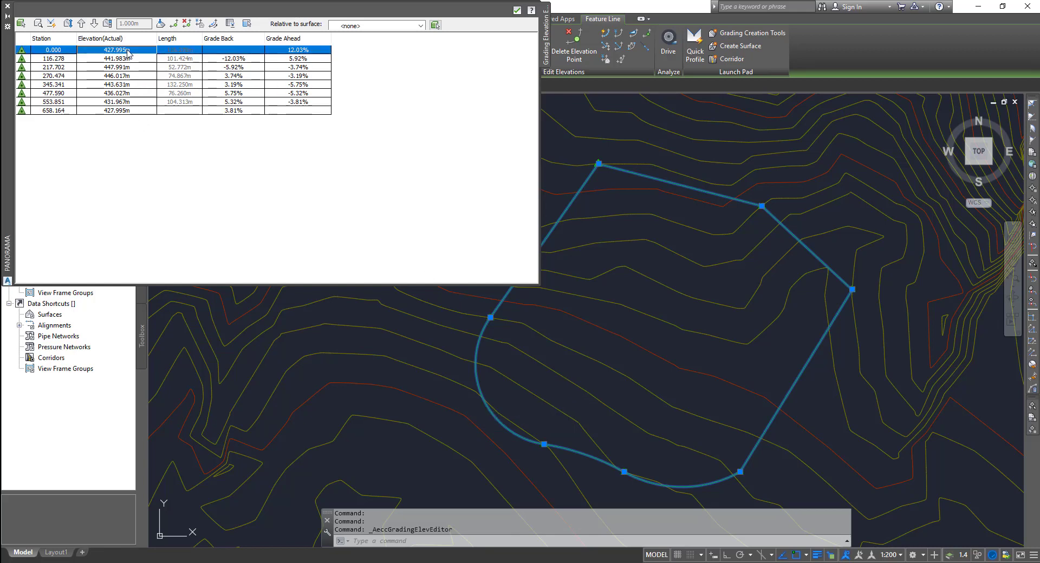
{"action": "left_click", "coordinate": [141, 111], "text": "shift"}
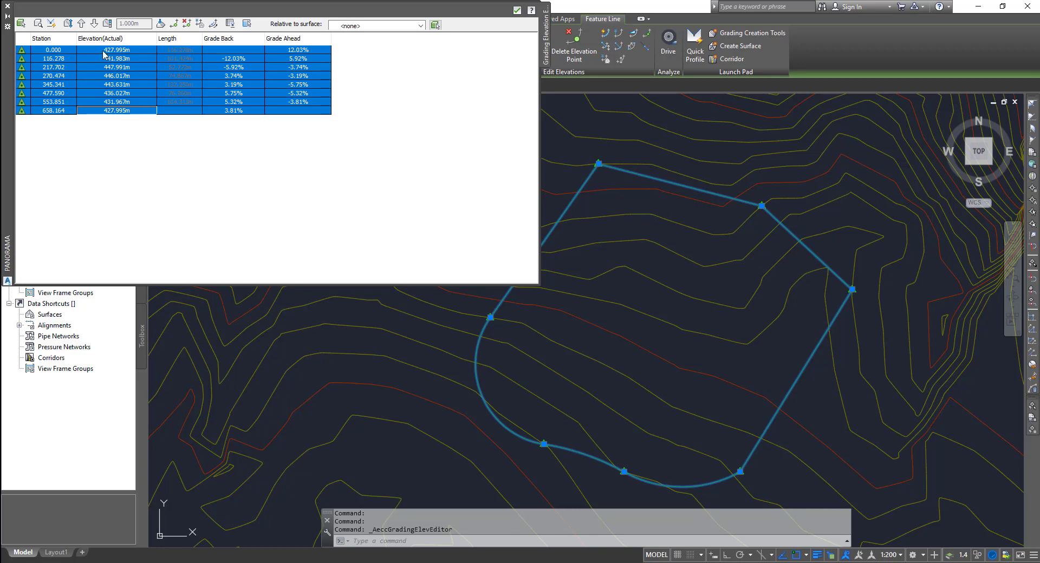
{"action": "double_click", "coordinate": [134, 52]}
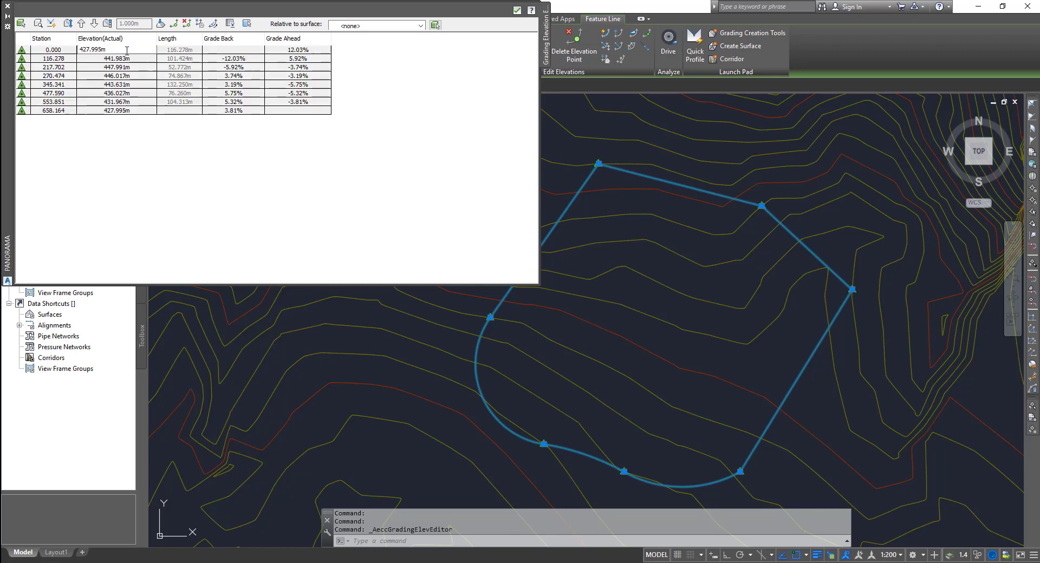
{"action": "left_click_drag", "start_coordinate": [126, 50], "coordinate": [39, 50]}
{"action": "type", "text": "44"}
{"action": "type", "text": "7"}
{"action": "key", "text": "Return"}
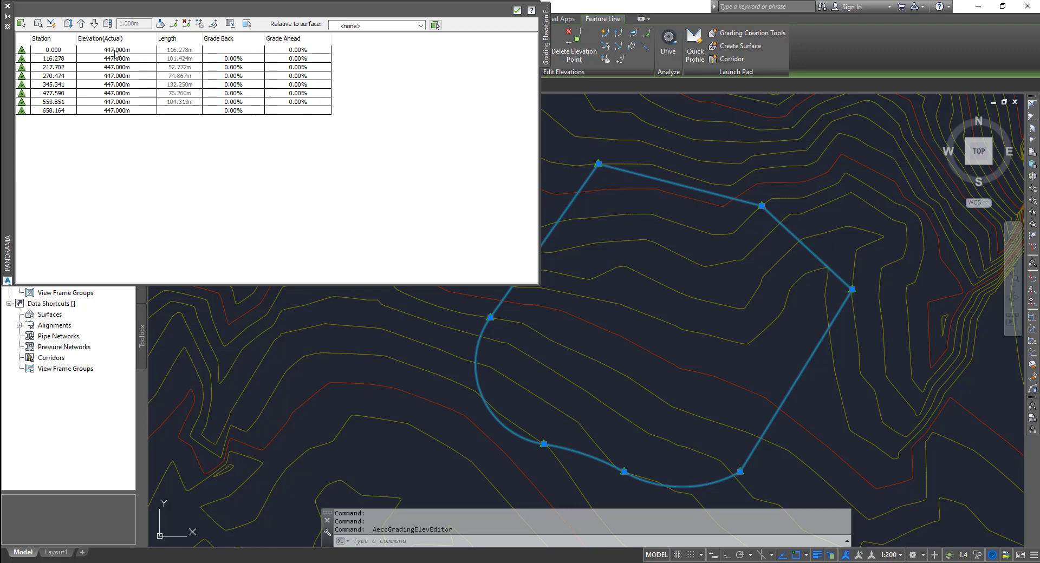
{"action": "left_click", "coordinate": [8, 6]}
{"action": "scroll", "coordinate": [409, 237], "scroll_direction": "down", "scroll_amount": 2}
{"action": "scroll", "coordinate": [409, 237], "scroll_direction": "down", "scroll_amount": 5}
{"action": "left_click", "coordinate": [506, 181]}
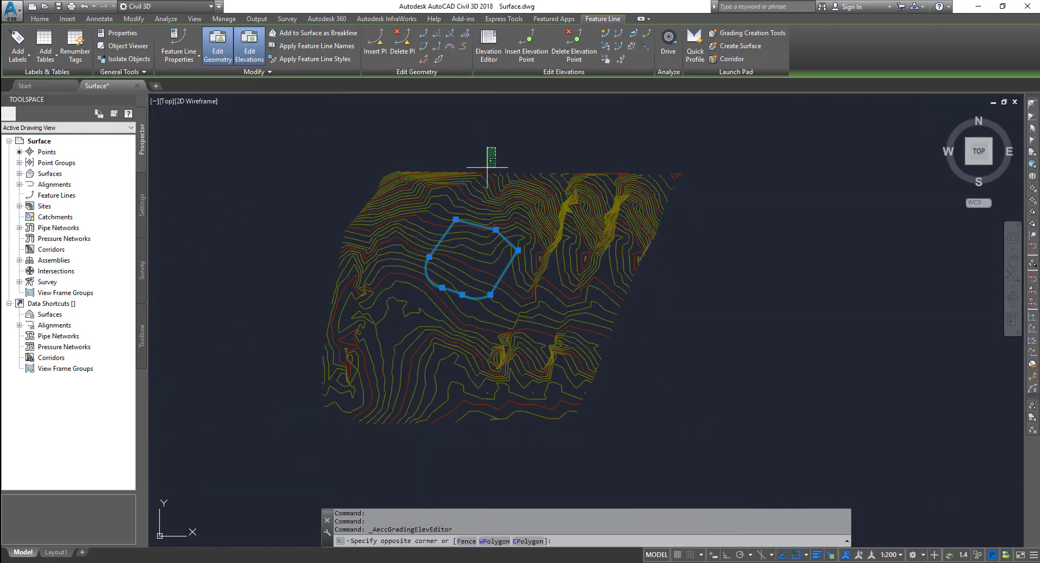
{"action": "left_click", "coordinate": [476, 144]}
{"action": "right_click", "coordinate": [446, 202]}
{"action": "left_click", "coordinate": [477, 311]}
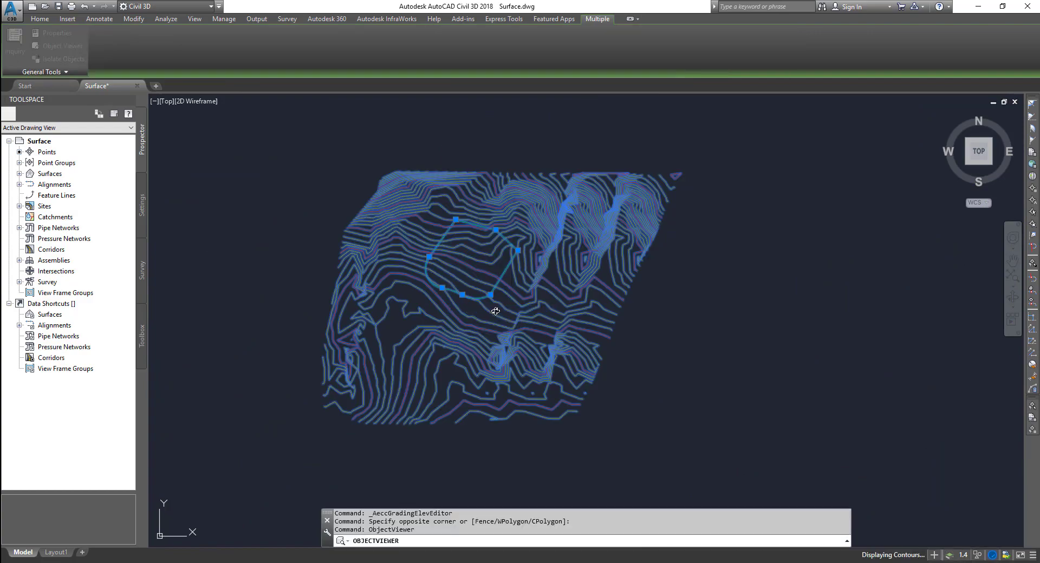
{"action": "mouse_move", "coordinate": [508, 331]}
{"action": "left_mouse_down"}
{"action": "mouse_move", "coordinate": [614, 245]}
{"action": "mouse_move", "coordinate": [598, 350]}
{"action": "mouse_move", "coordinate": [558, 352]}
{"action": "mouse_move", "coordinate": [568, 355]}
{"action": "left_mouse_up"}
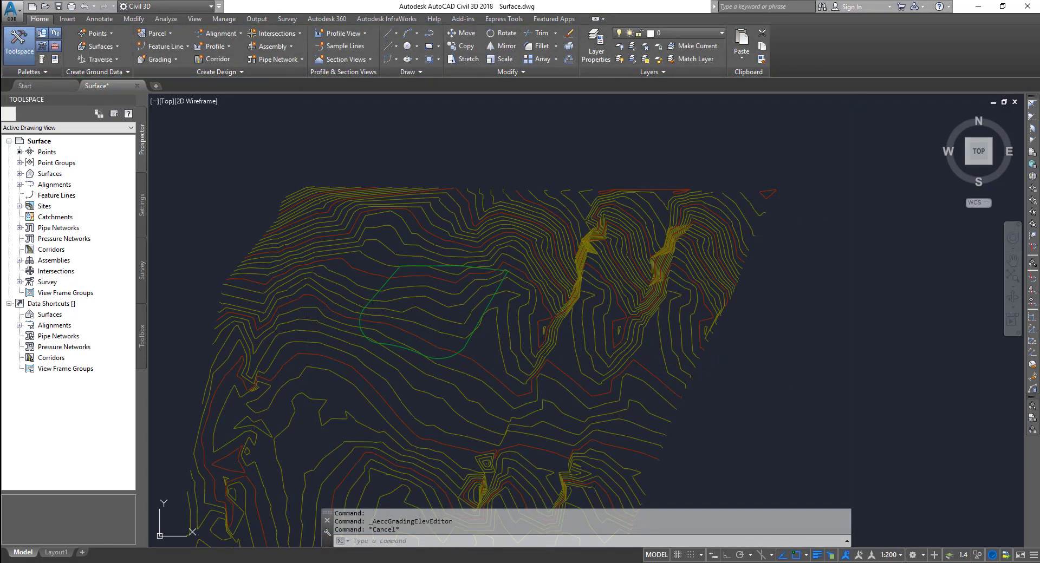
{"action": "middle_click_drag", "start_coordinate": [455, 290], "coordinate": [429, 255]}
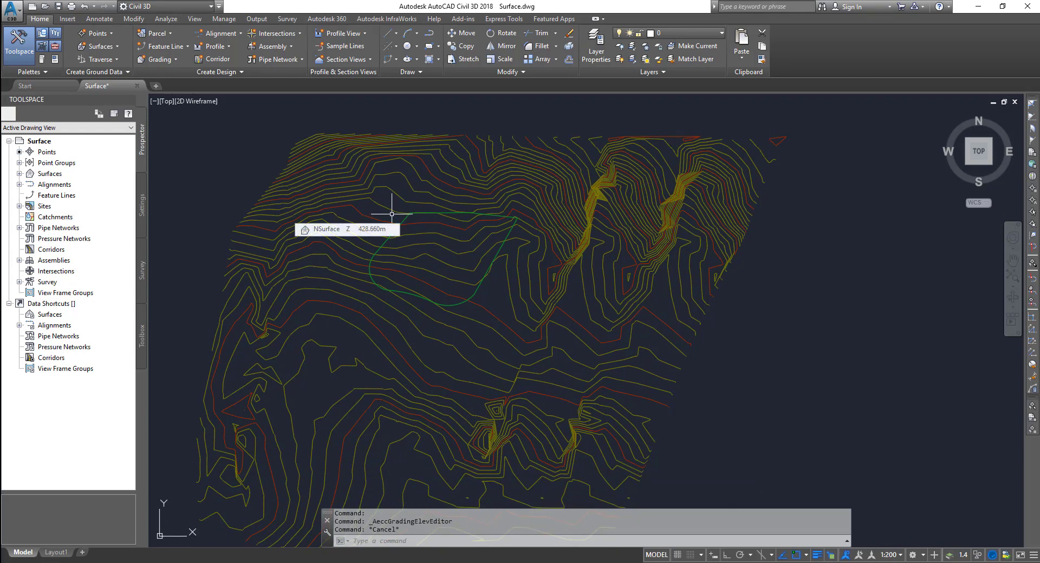
{"action": "scroll", "coordinate": [424, 238], "scroll_direction": "up", "scroll_amount": 2}
{"action": "scroll", "coordinate": [417, 235], "scroll_direction": "up", "scroll_amount": 2}
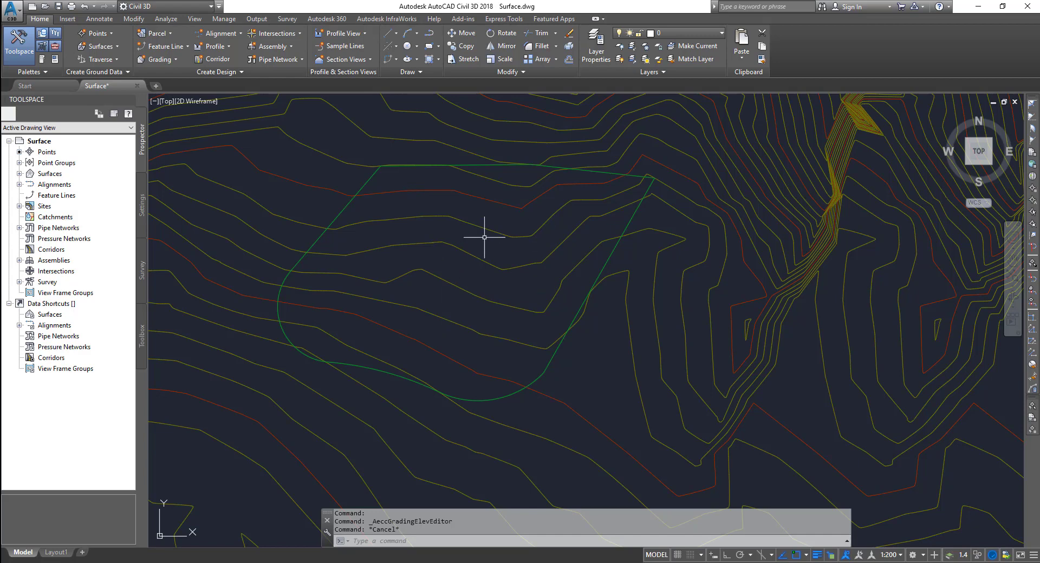
{"action": "scroll", "coordinate": [490, 302], "scroll_direction": "down", "scroll_amount": 4}
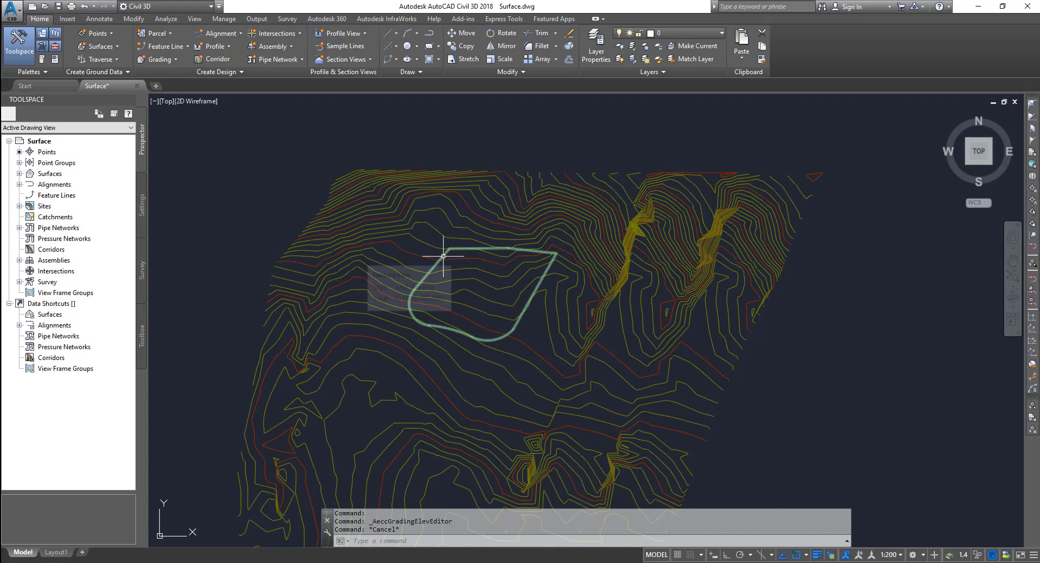
Create a grading group, prefixing its name with 'Water' to make Water Grading Group
{"action": "left_click", "coordinate": [158, 59]}
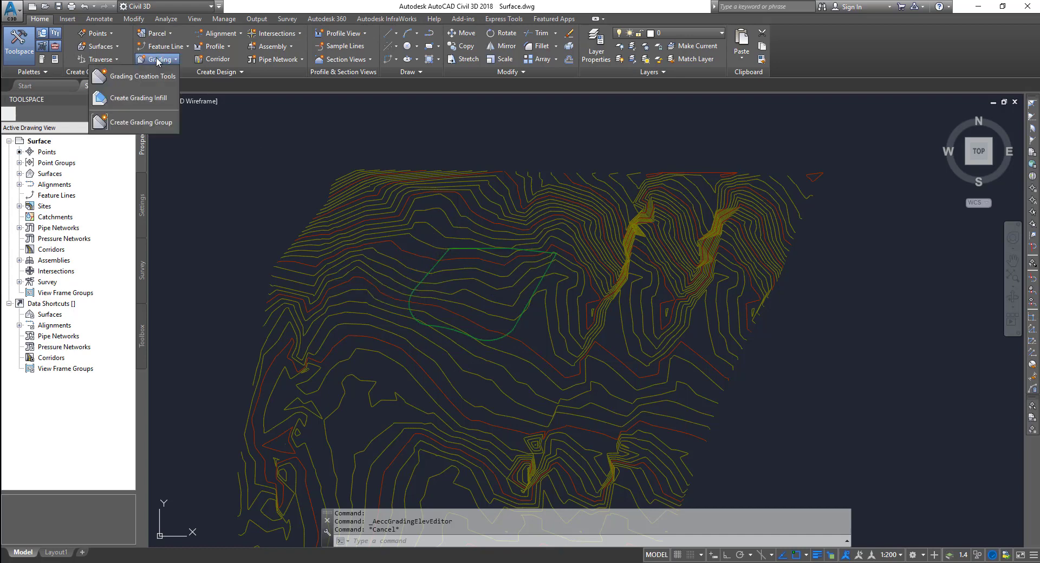
{"action": "left_click", "coordinate": [147, 129]}
{"action": "left_click", "coordinate": [657, 156]}
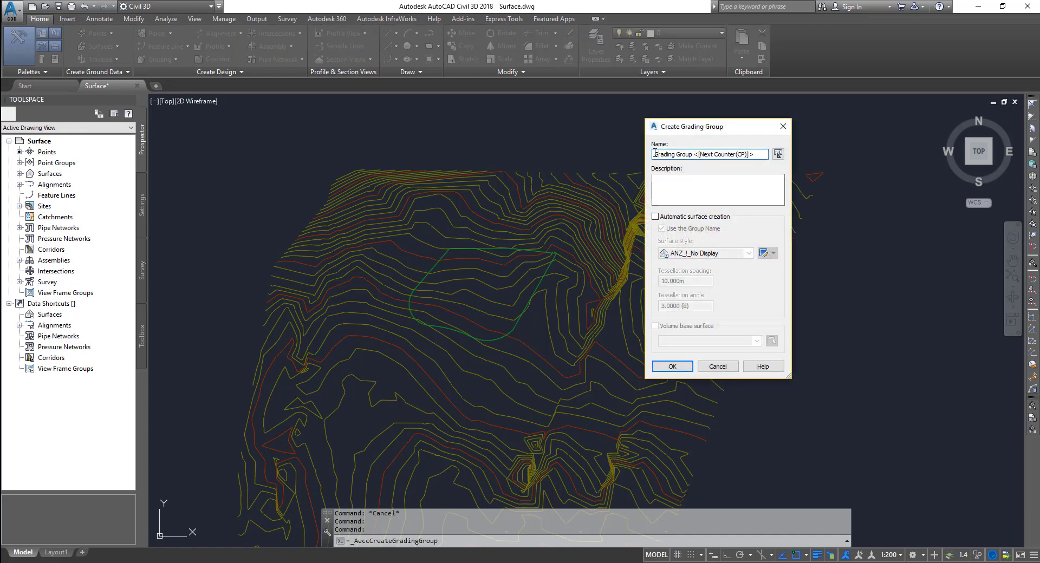
{"action": "type", "text": "Water"}
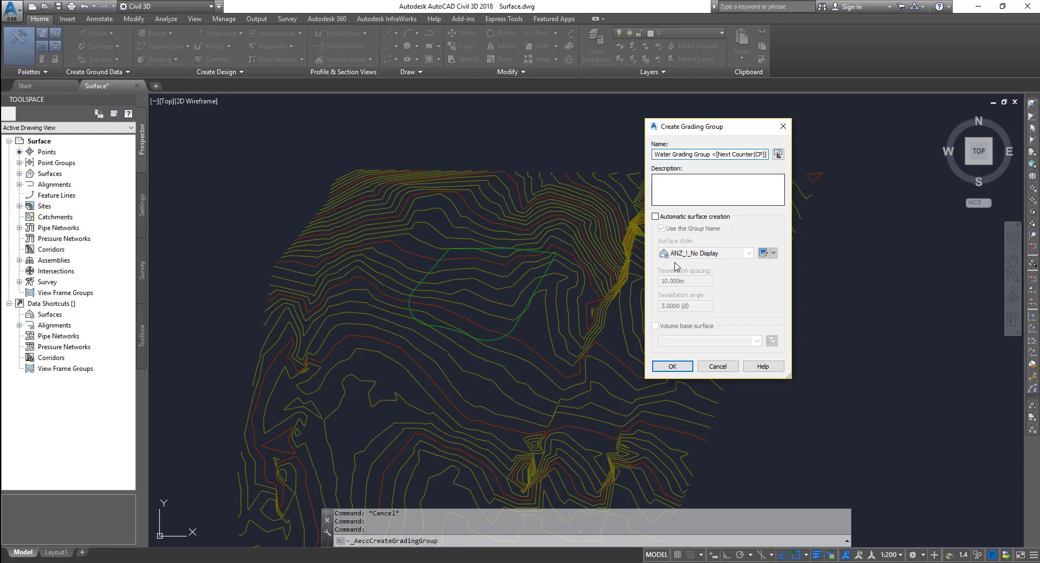
{"action": "left_click", "coordinate": [677, 369]}
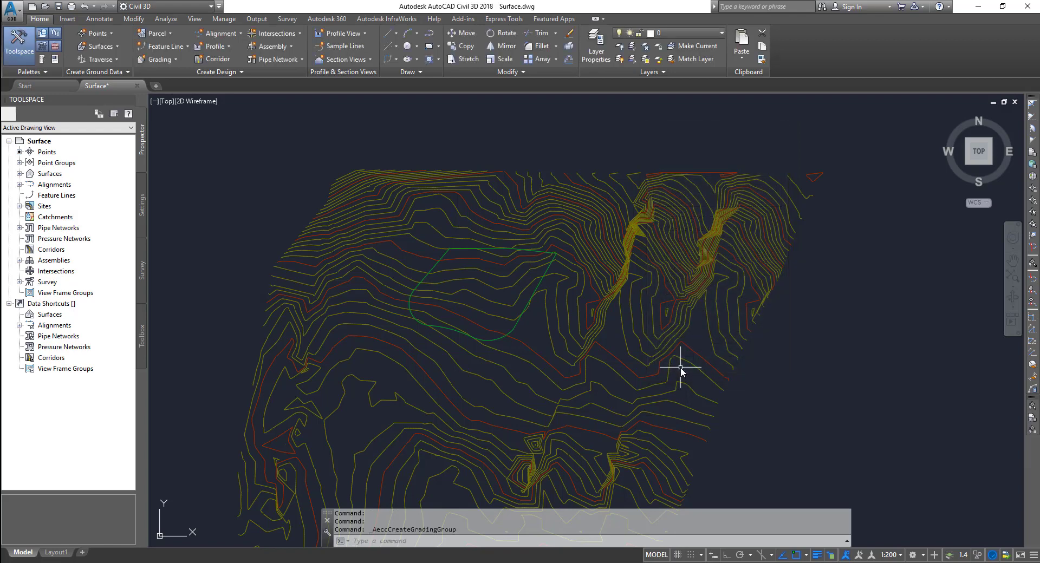
Set the grading tools to Water Grading Group 1 with NSurface as target surface
{"action": "left_click", "coordinate": [147, 60]}
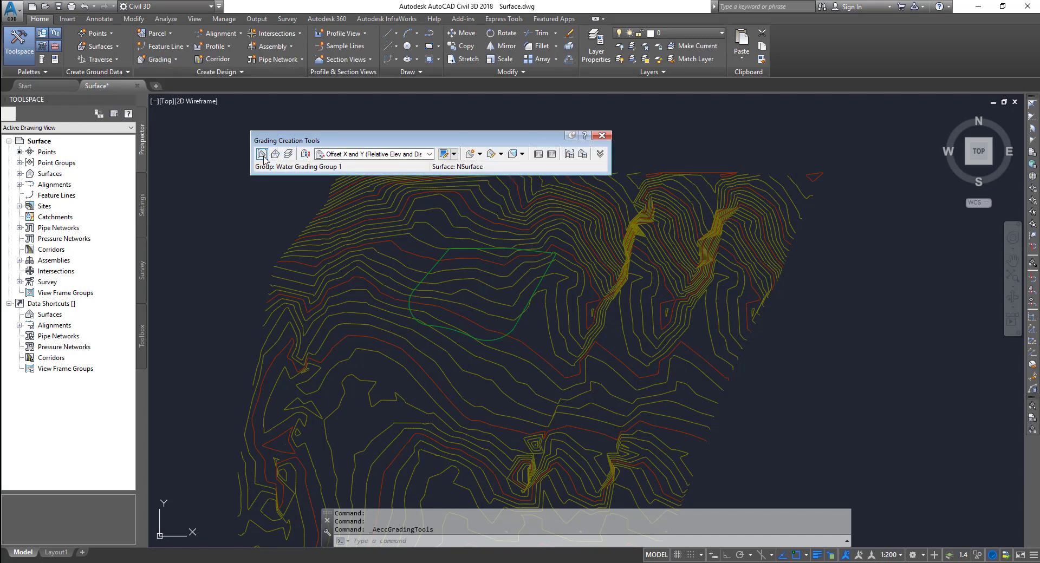
{"action": "left_click", "coordinate": [271, 157]}
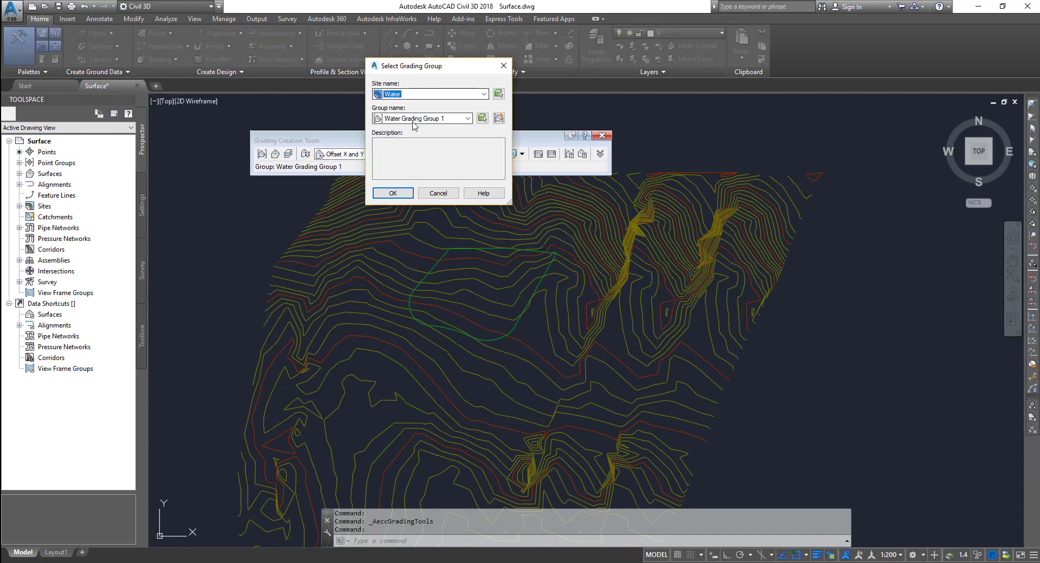
{"action": "left_click", "coordinate": [395, 193]}
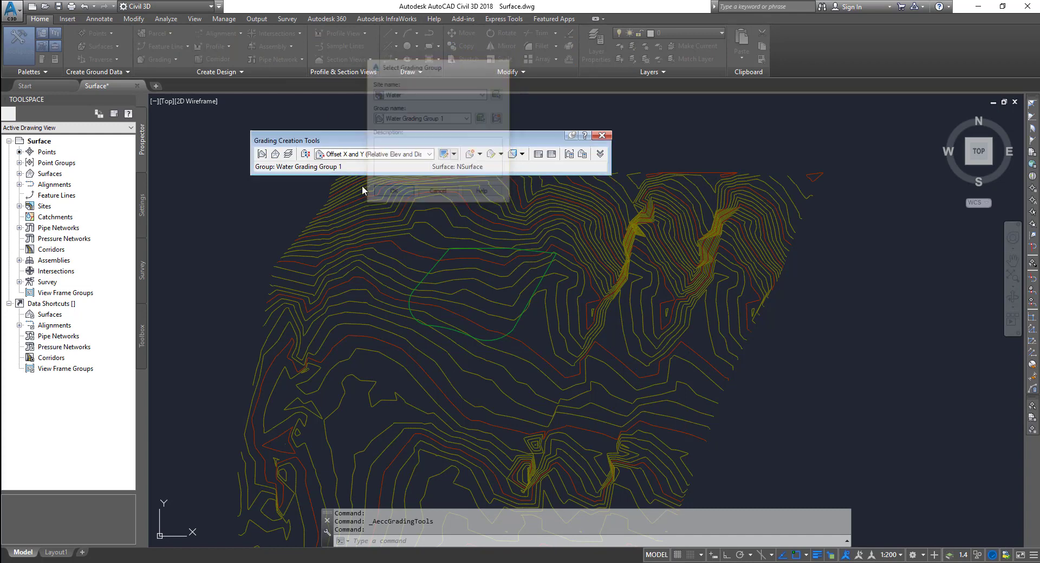
{"action": "left_click", "coordinate": [274, 155]}
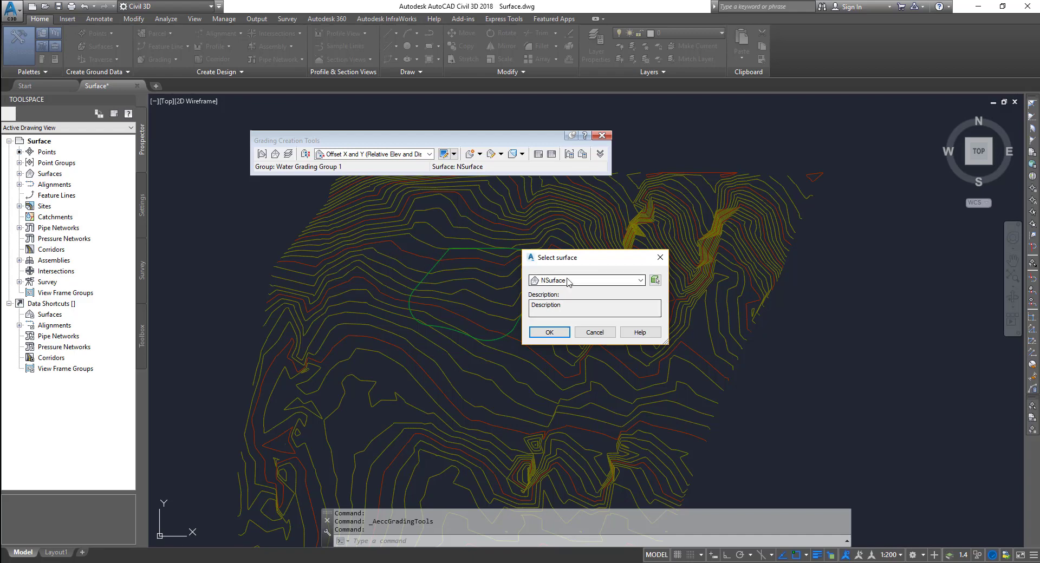
{"action": "left_click", "coordinate": [557, 332]}
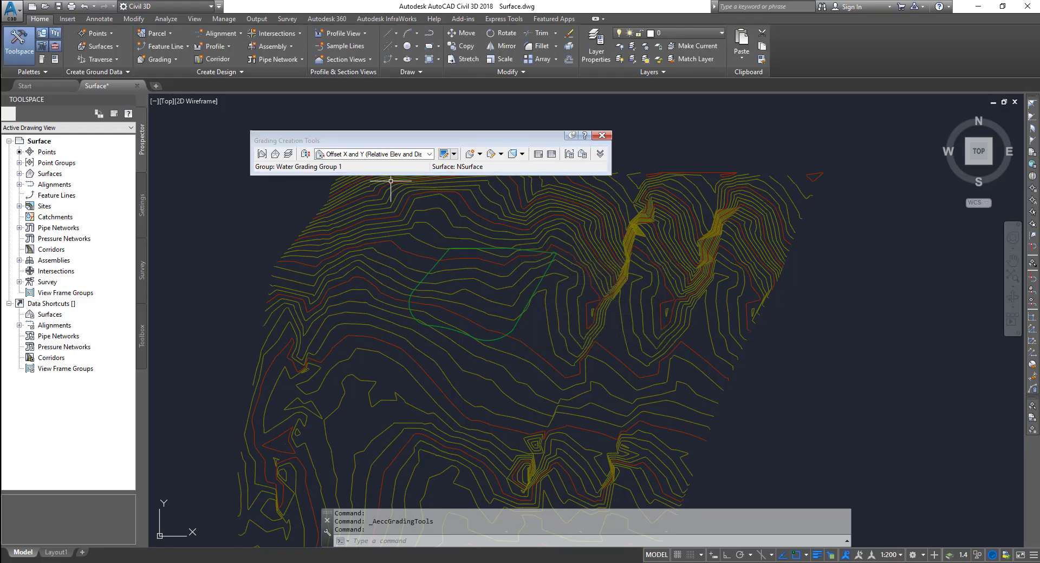
{"action": "left_click", "coordinate": [379, 154]}
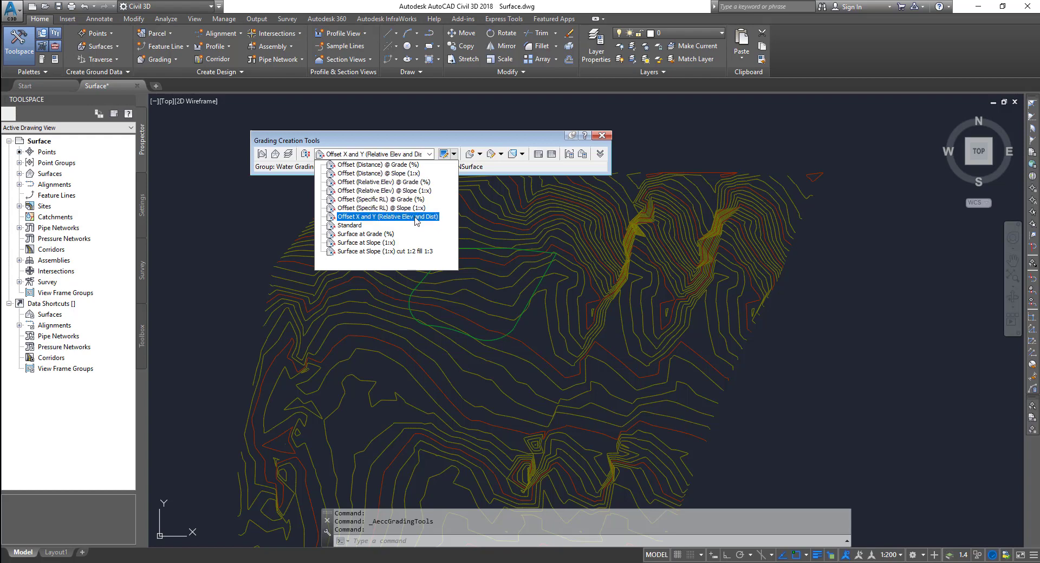
Choose Offset X and Y (Relative Elev and Dist) criteria and start a grading
{"action": "left_click", "coordinate": [416, 217]}
{"action": "left_click", "coordinate": [487, 157]}
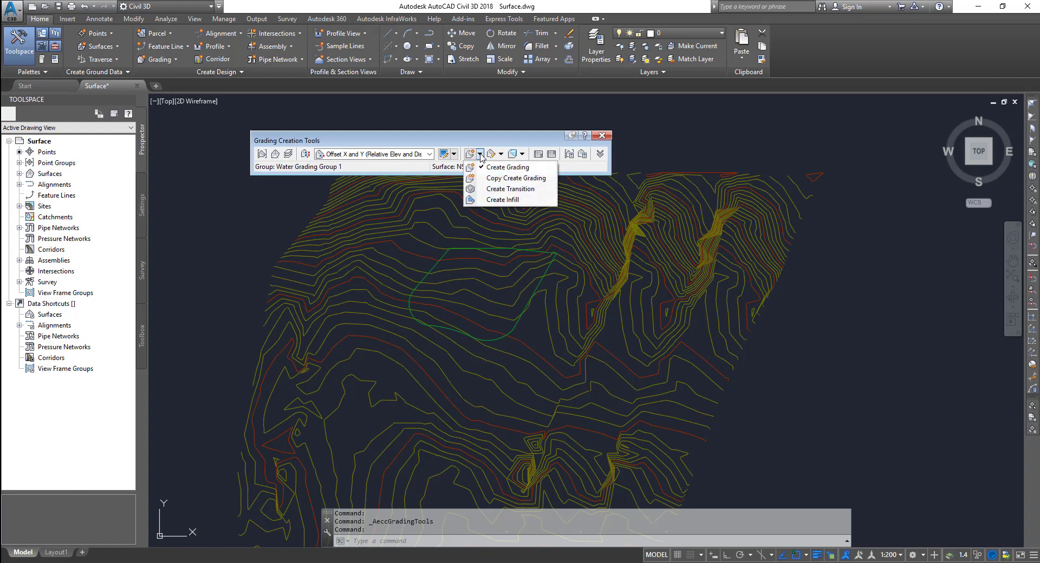
{"action": "left_click", "coordinate": [492, 169]}
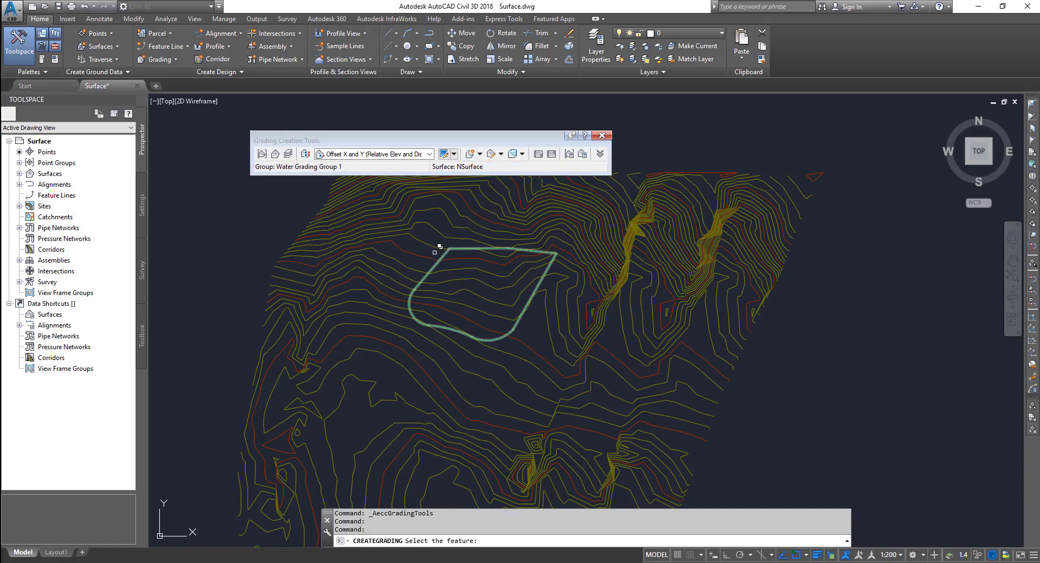
Grade the full pond feature line with relative elevation .01 and distance 10
{"action": "scroll", "coordinate": [438, 268], "scroll_direction": "up", "scroll_amount": 5}
{"action": "left_click", "coordinate": [456, 216]}
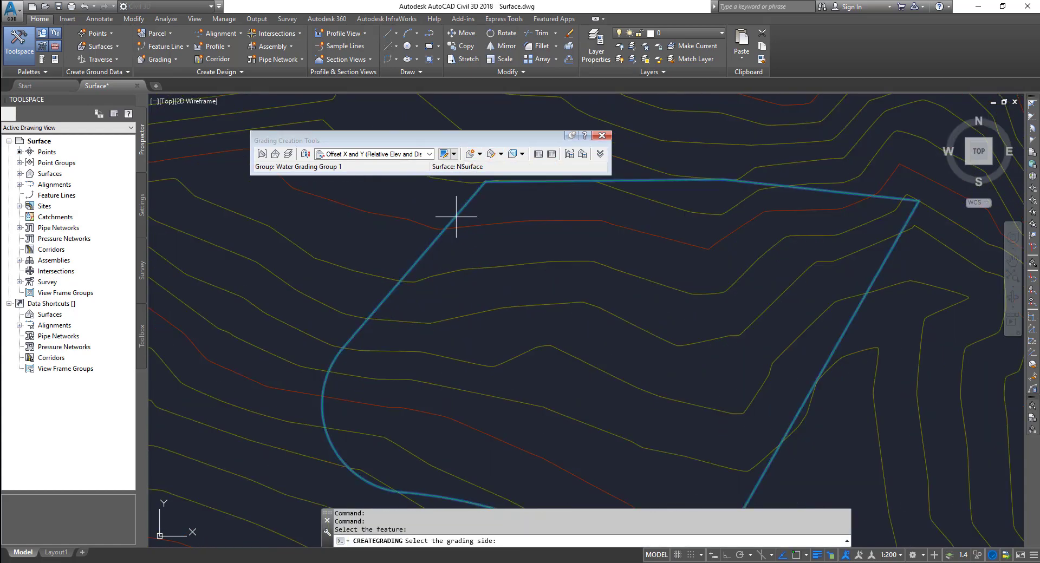
{"action": "left_click", "coordinate": [420, 214]}
{"action": "scroll", "coordinate": [401, 479], "scroll_direction": "down", "scroll_amount": 4}
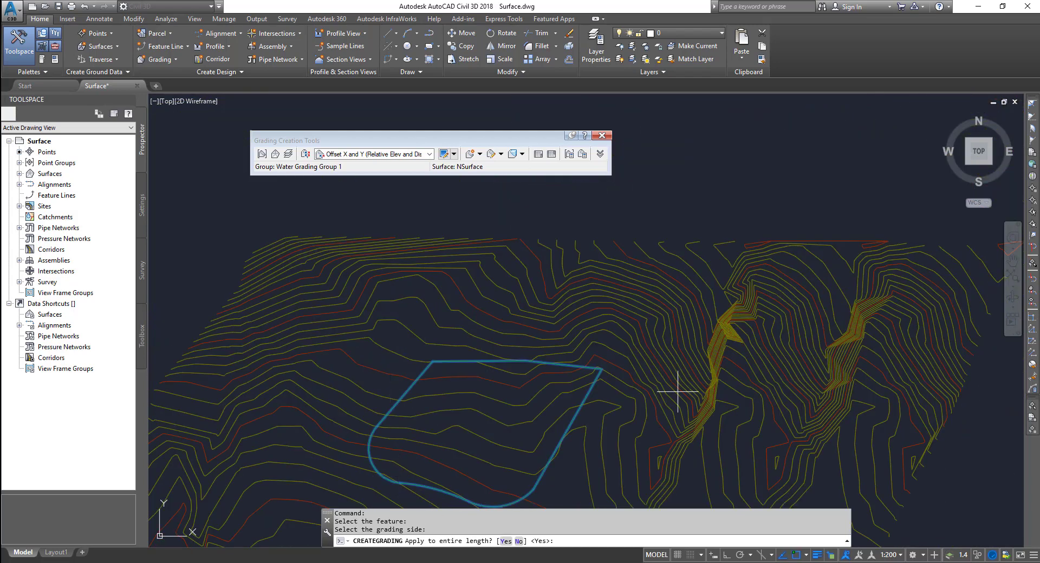
{"action": "left_click", "coordinate": [506, 541]}
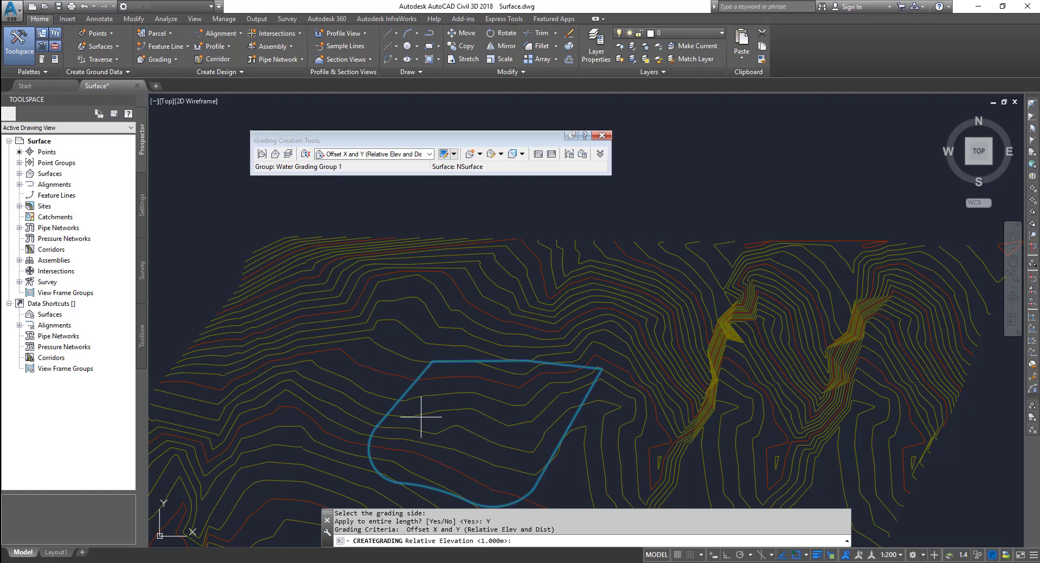
{"action": "scroll", "coordinate": [406, 400], "scroll_direction": "up", "scroll_amount": 7}
{"action": "type", "text": "01"}
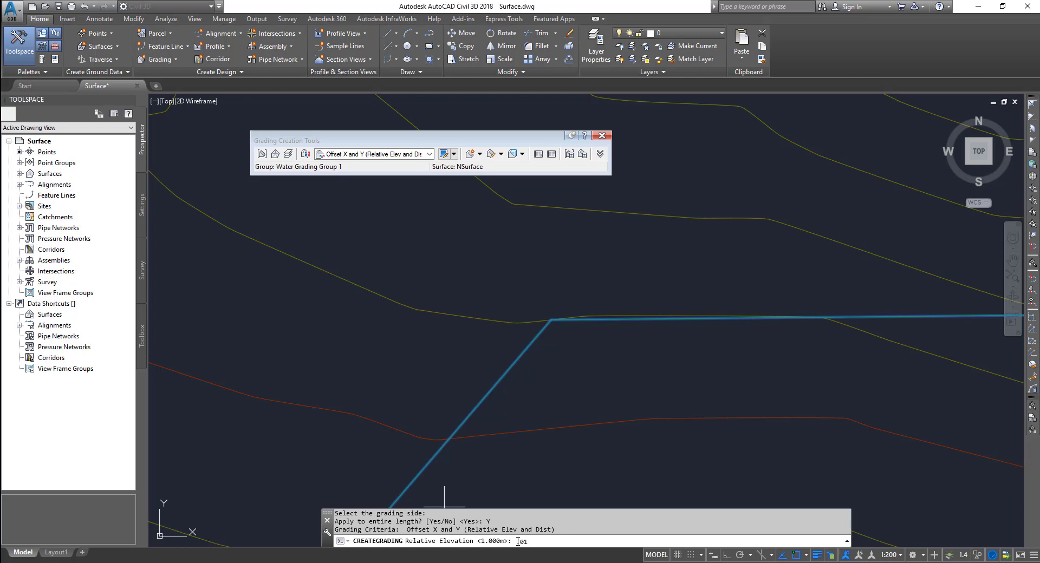
{"action": "key", "text": "Return"}
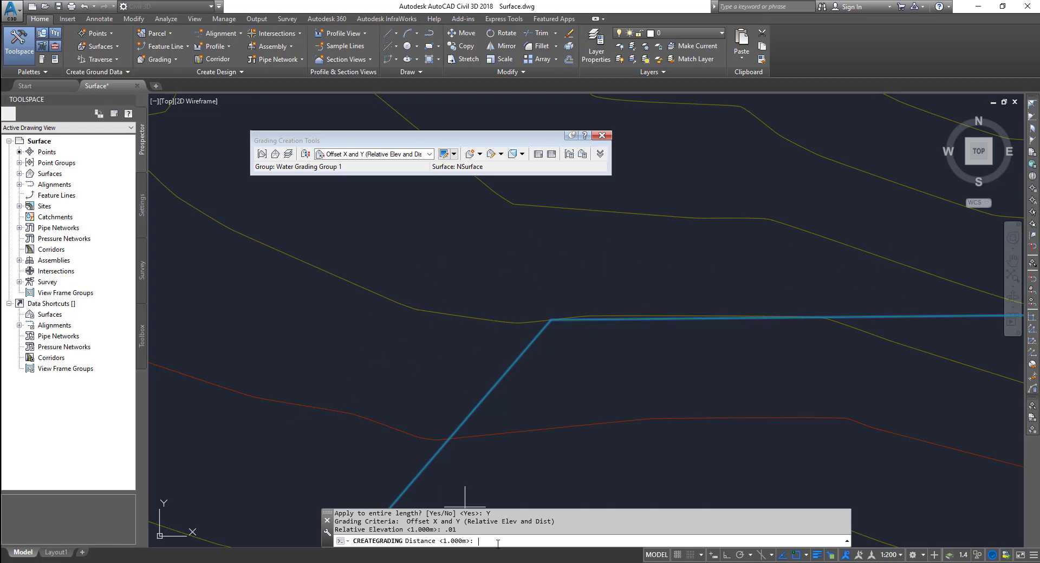
{"action": "type", "text": "10"}
{"action": "key", "text": "Return"}
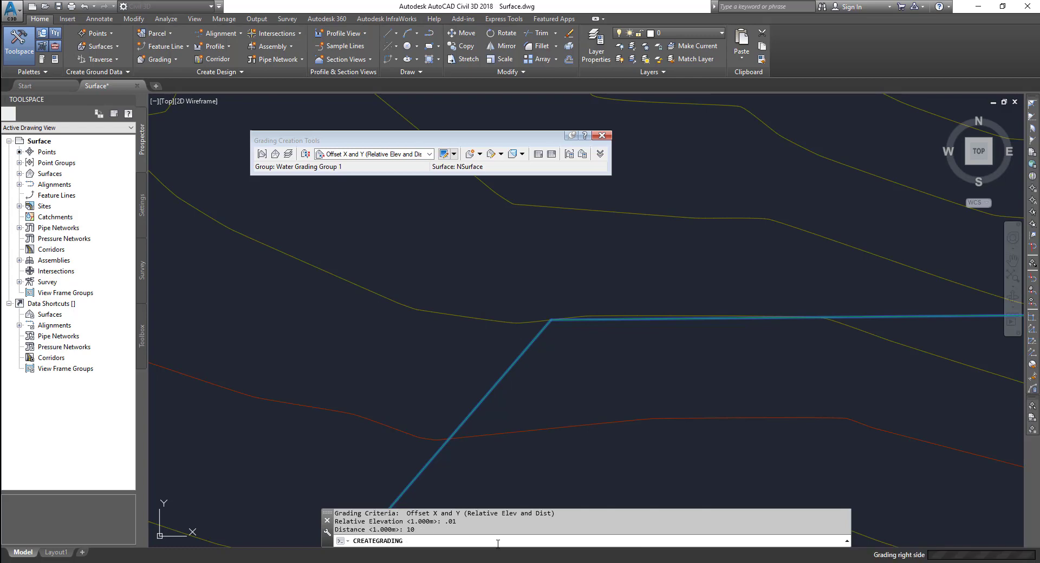
{"action": "scroll", "coordinate": [521, 400], "scroll_direction": "down", "scroll_amount": 1}
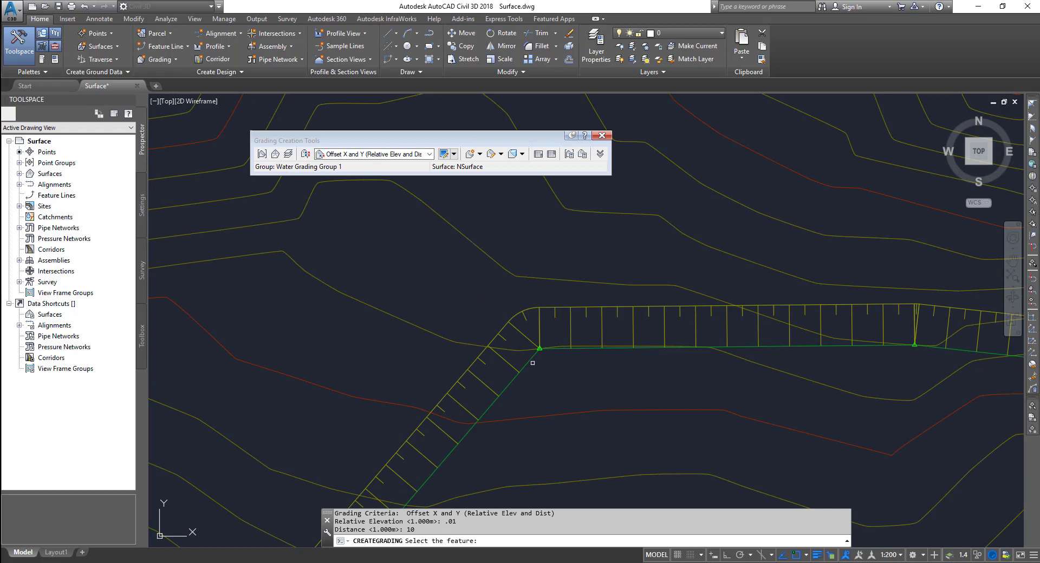
Grade the pond feature line again on the chosen side along its entire length
{"action": "left_click", "coordinate": [530, 362]}
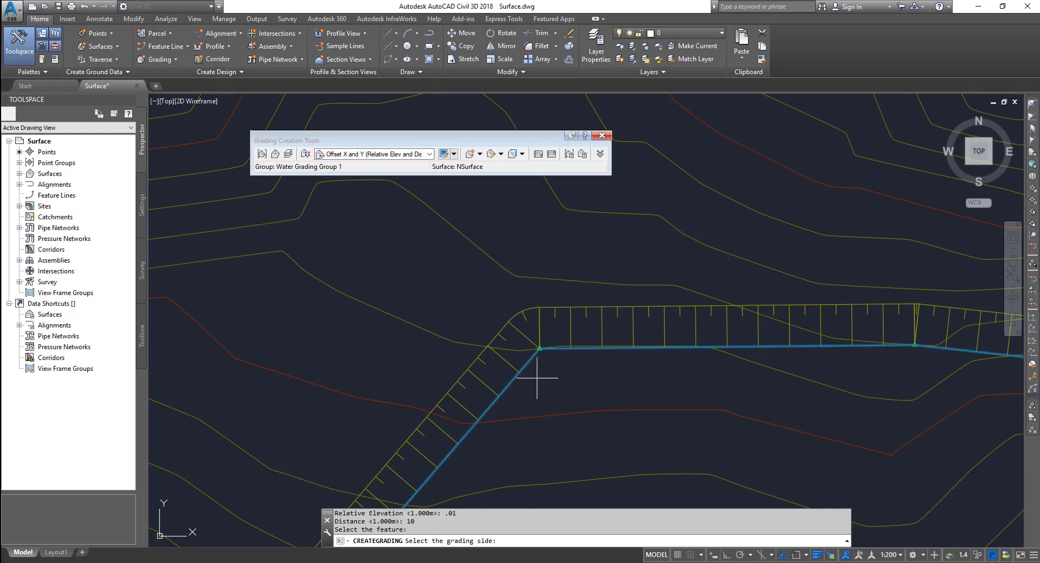
{"action": "scroll", "coordinate": [553, 432], "scroll_direction": "down", "scroll_amount": 3}
{"action": "scroll", "coordinate": [592, 441], "scroll_direction": "up", "scroll_amount": 1}
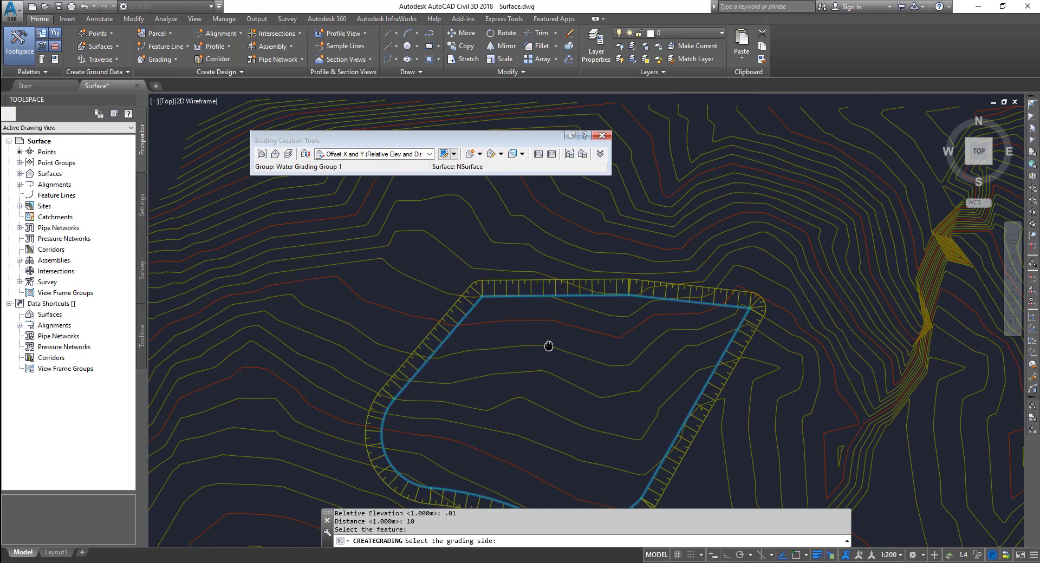
{"action": "left_click", "coordinate": [513, 326]}
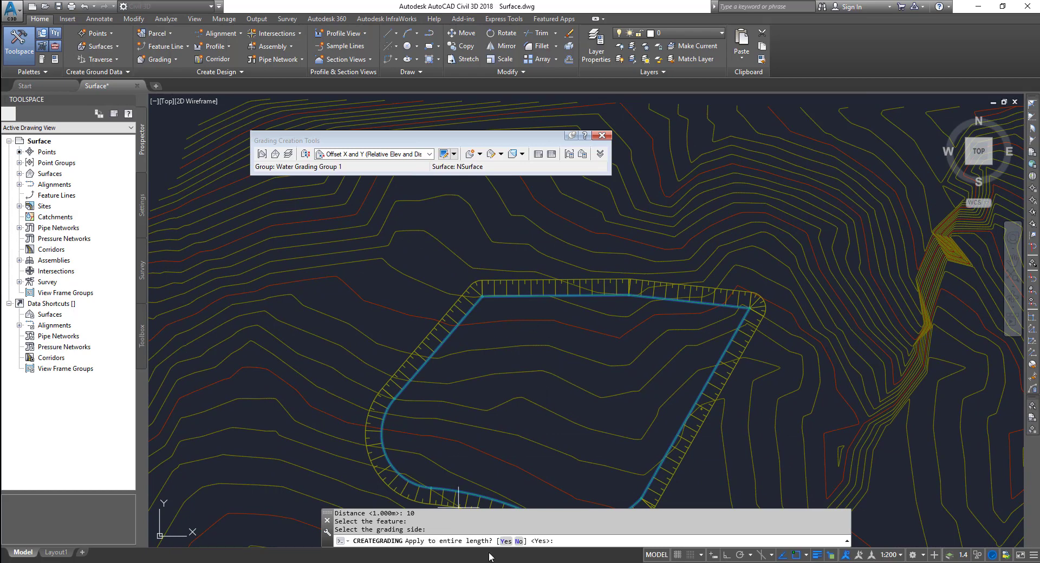
{"action": "left_click", "coordinate": [505, 541]}
{"action": "type", "text": "-"}
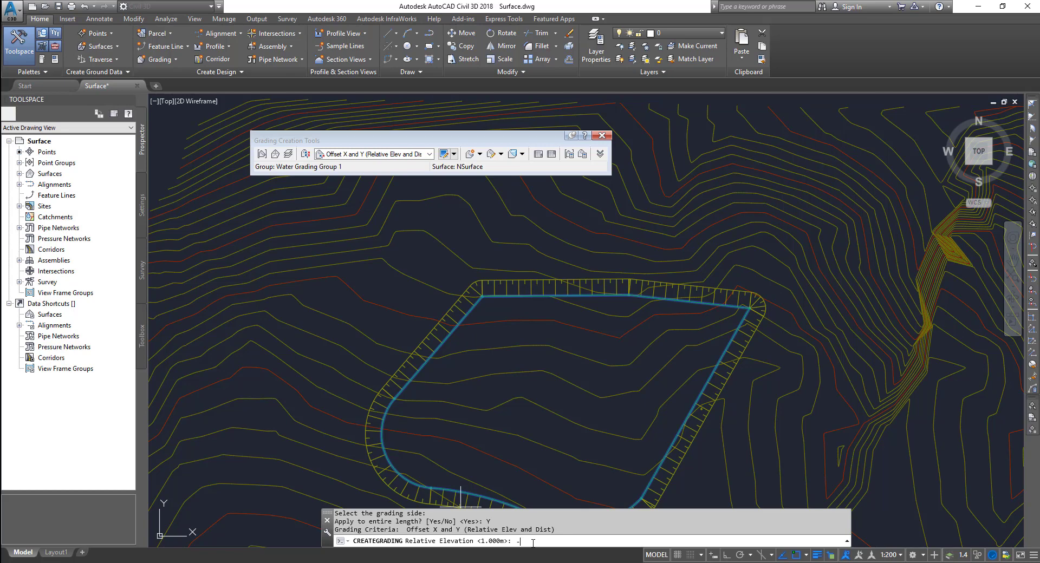
Enter relative elevation -50 and distance .01, then zoom out
{"action": "type", "text": "50"}
{"action": "key", "text": "Return"}
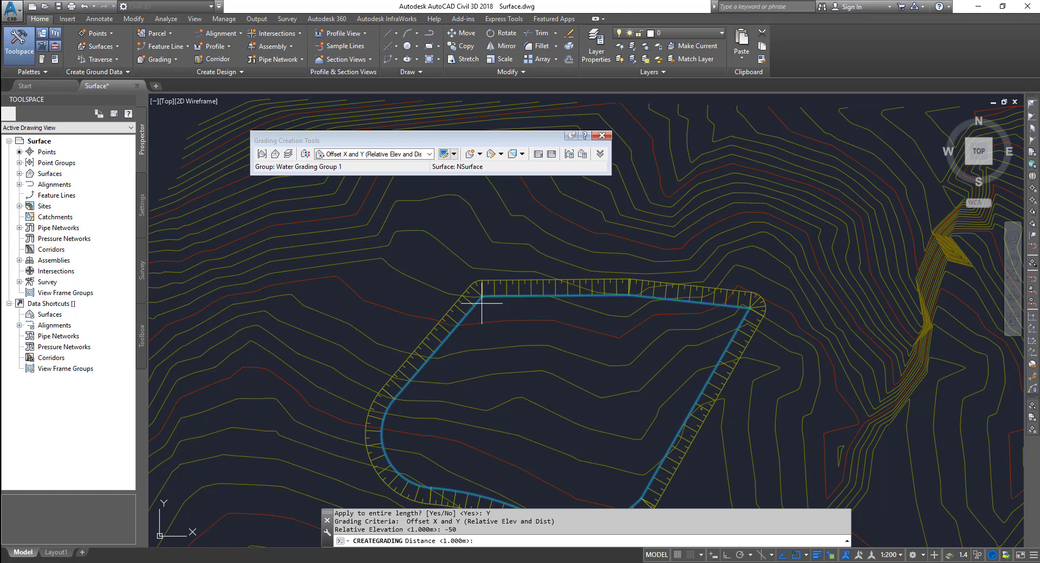
{"action": "scroll", "coordinate": [485, 298], "scroll_direction": "up", "scroll_amount": 3}
{"action": "scroll", "coordinate": [534, 353], "scroll_direction": "up", "scroll_amount": 2}
{"action": "type", "text": ",01"}
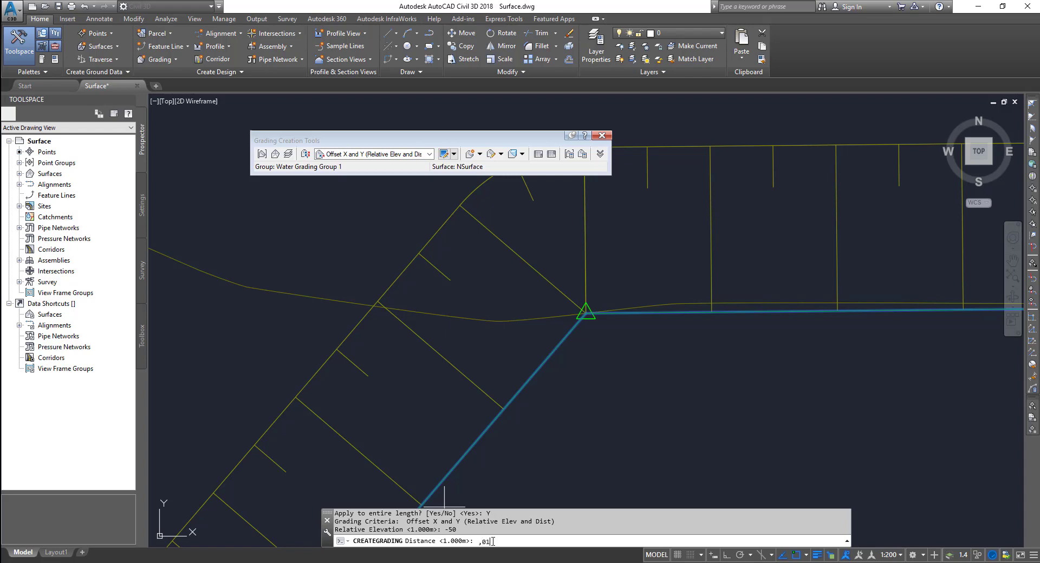
{"action": "key", "text": "BackSpace"}
{"action": "key", "text": "BackSpace"}
{"action": "key", "text": "Return"}
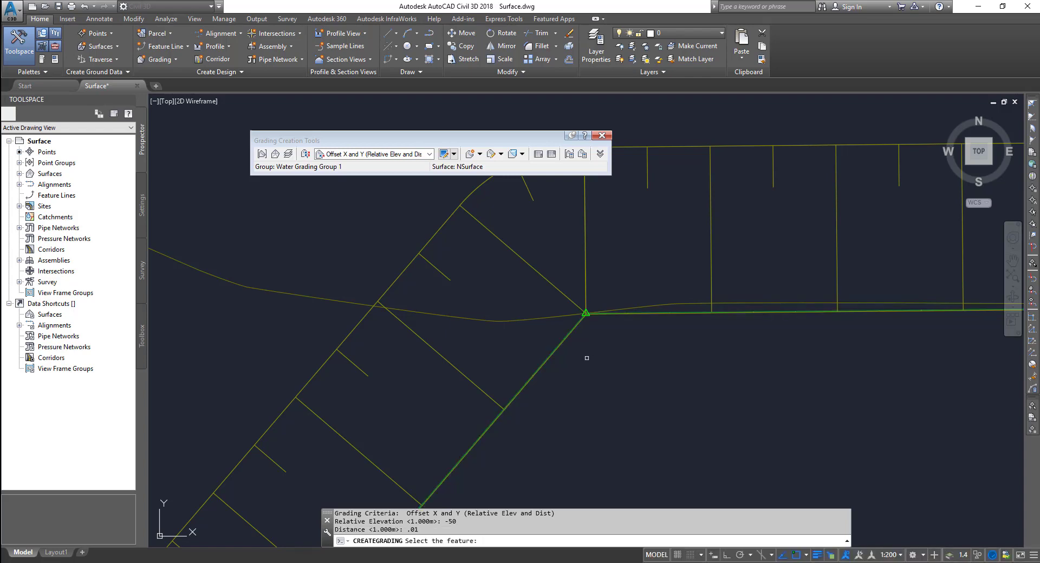
{"action": "scroll", "coordinate": [586, 358], "scroll_direction": "down", "scroll_amount": 4}
{"action": "scroll", "coordinate": [637, 332], "scroll_direction": "down", "scroll_amount": 2}
{"action": "scroll", "coordinate": [603, 295], "scroll_direction": "down", "scroll_amount": 2}
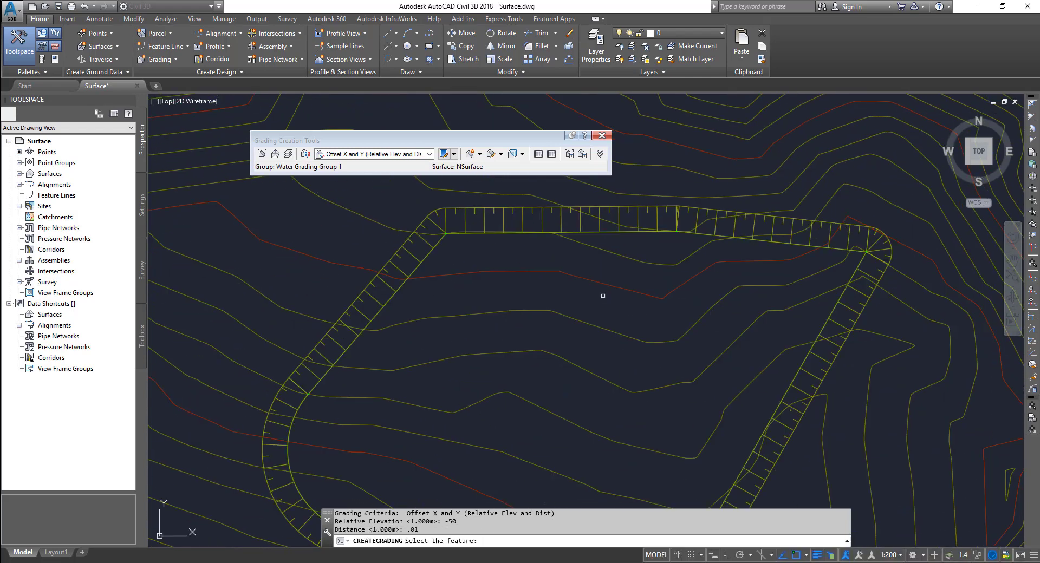
{"action": "scroll", "coordinate": [606, 309], "scroll_direction": "down", "scroll_amount": 2}
Infill the area inside the pond grading
{"action": "left_click", "coordinate": [480, 154]}
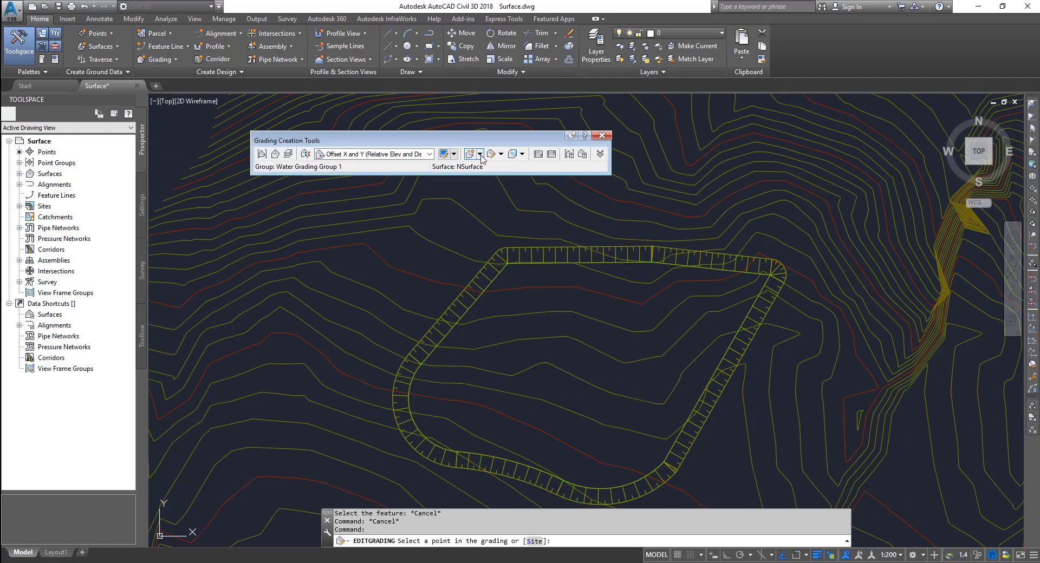
{"action": "left_click", "coordinate": [496, 201]}
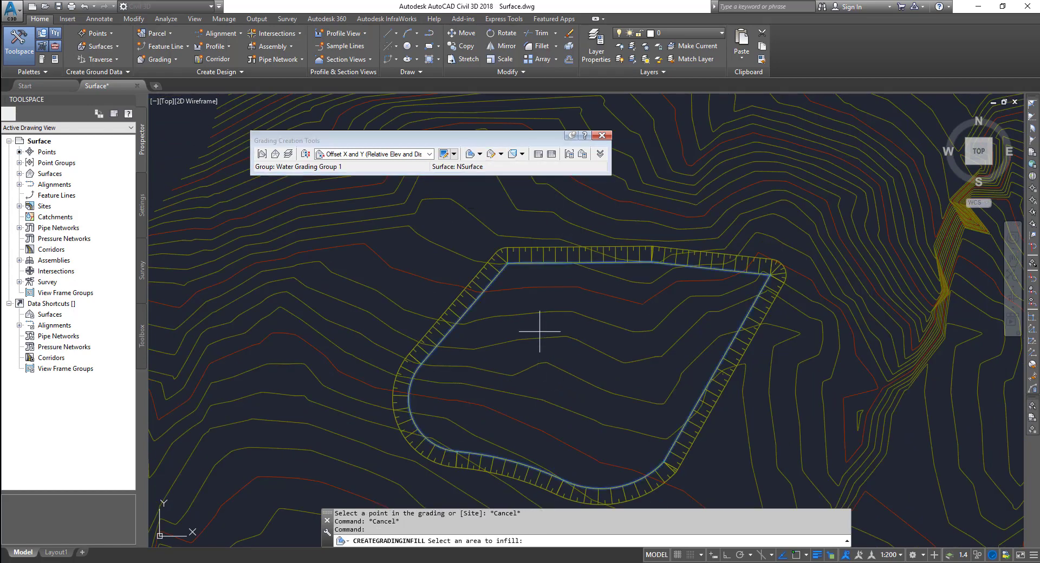
{"action": "left_click", "coordinate": [590, 356]}
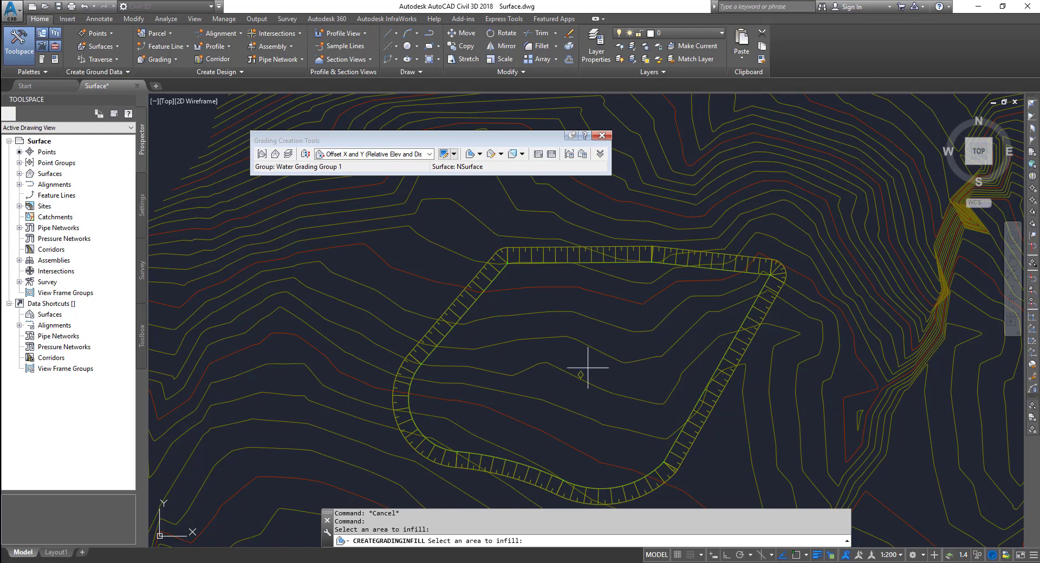
Switch to Surface at Grade (%) criteria and grade the pond's entire outer edge
{"action": "left_click", "coordinate": [399, 156]}
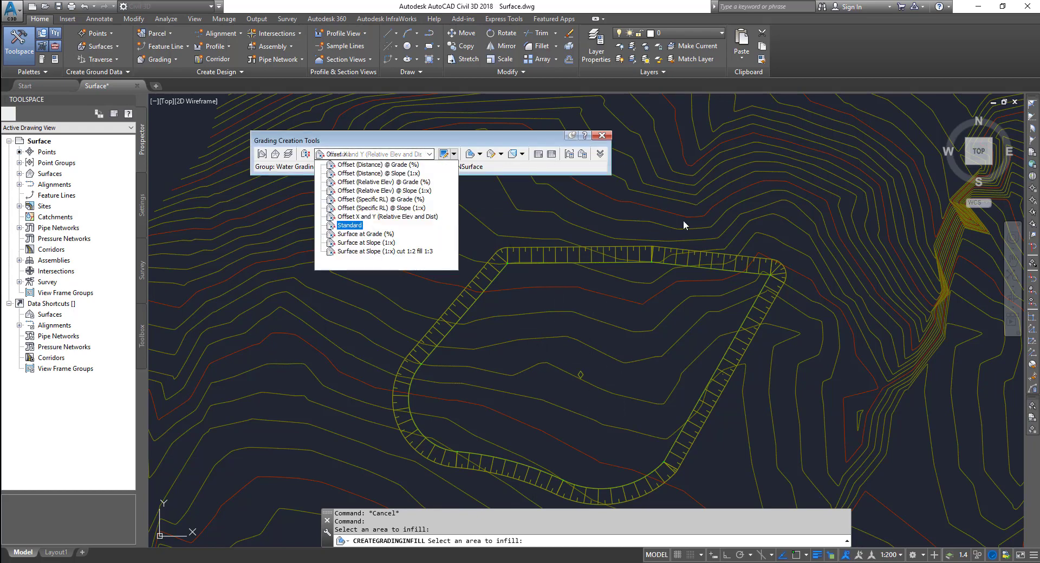
{"action": "left_click", "coordinate": [373, 234]}
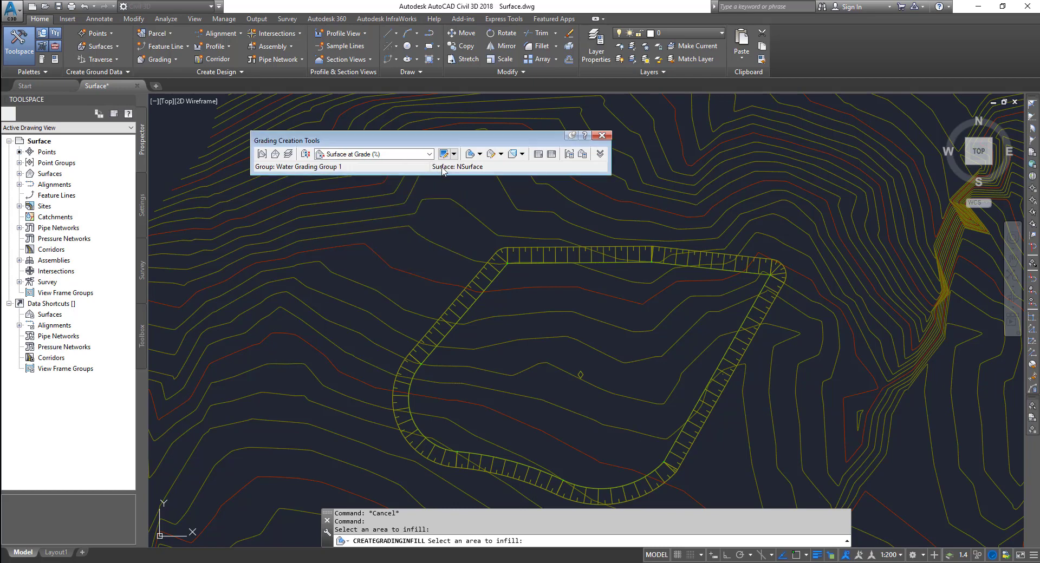
{"action": "left_click", "coordinate": [480, 155]}
{"action": "left_click", "coordinate": [508, 168]}
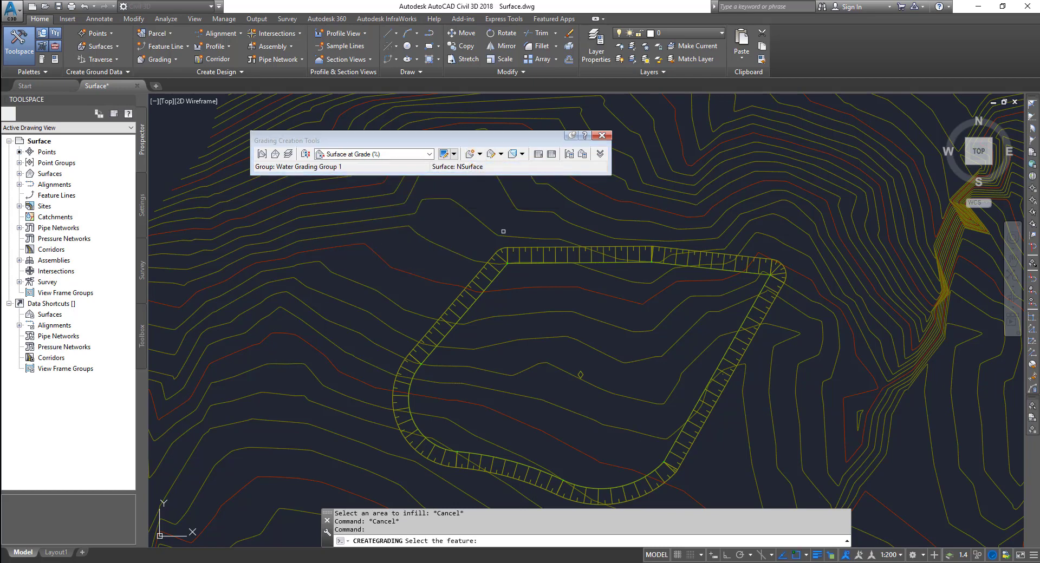
{"action": "scroll", "coordinate": [476, 261], "scroll_direction": "up", "scroll_amount": 8}
{"action": "left_click", "coordinate": [559, 247]}
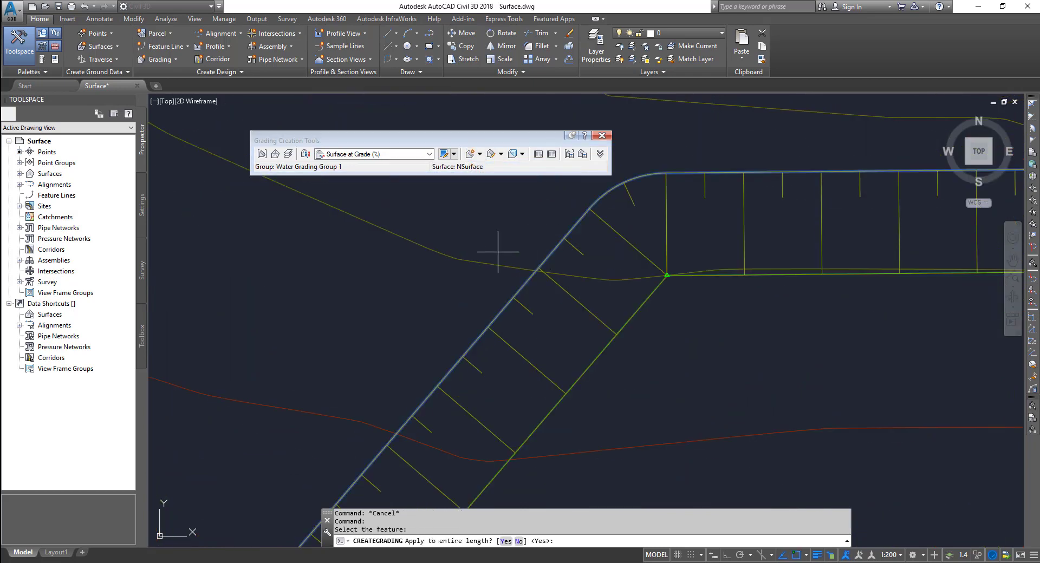
{"action": "scroll", "coordinate": [494, 341], "scroll_direction": "down", "scroll_amount": 10}
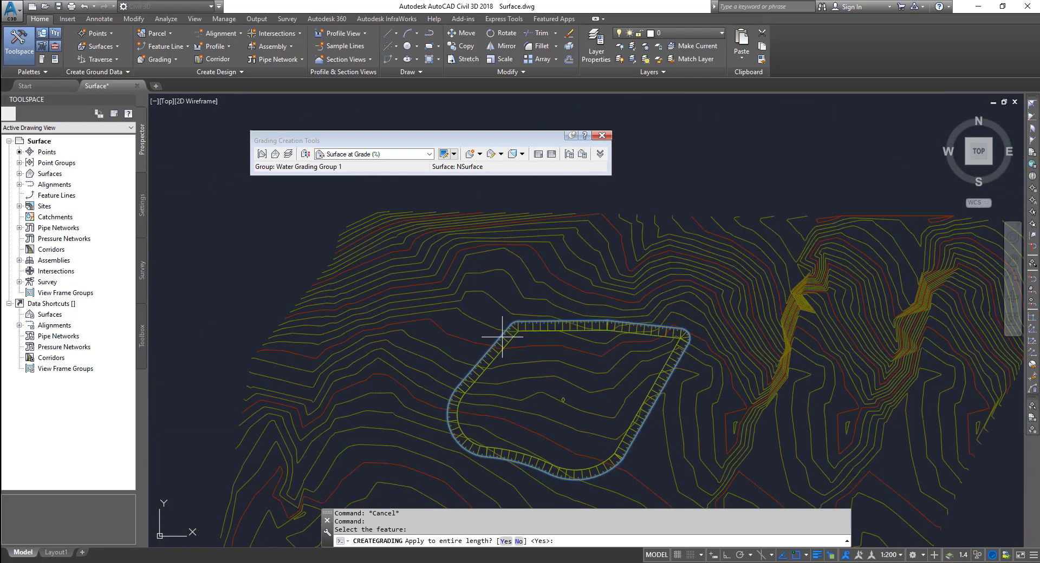
{"action": "left_click", "coordinate": [506, 541]}
{"action": "type", "text": "80"}
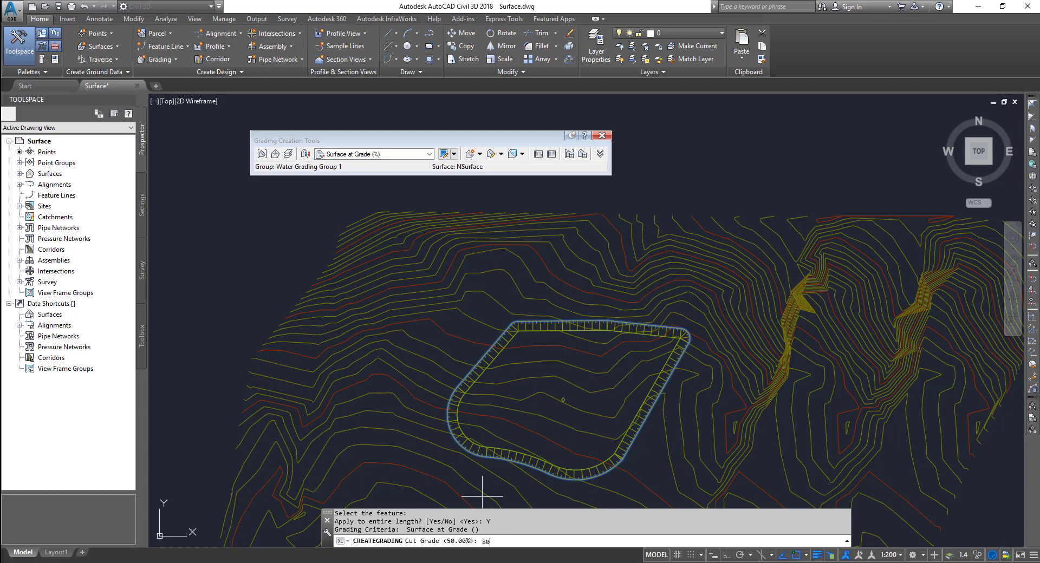
Set 80% cut and 80% fill grades, then close the tools and end the command
{"action": "key", "text": "Return"}
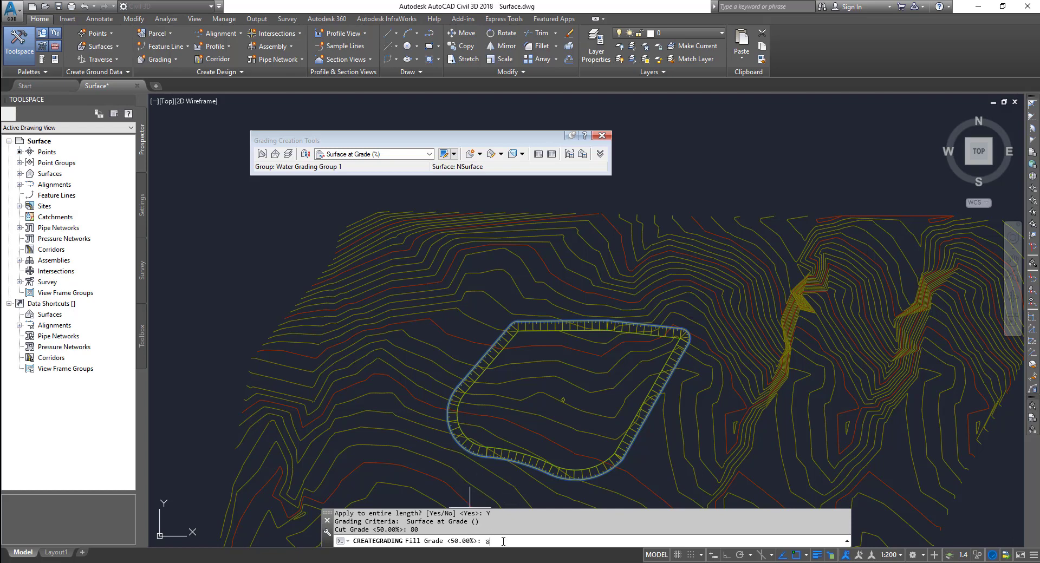
{"action": "type", "text": "0"}
{"action": "key", "text": "Return"}
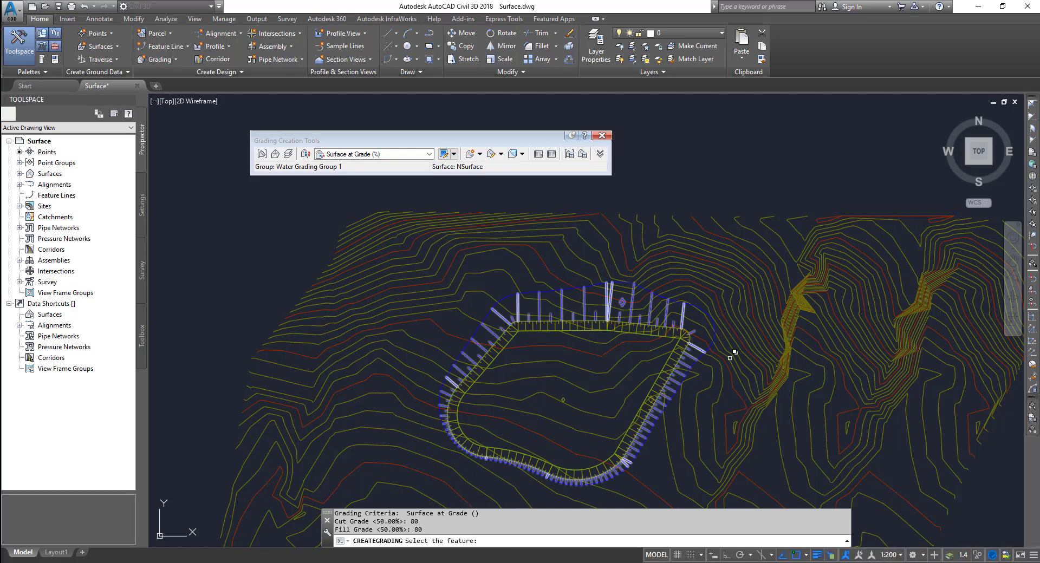
{"action": "left_click", "coordinate": [603, 136]}
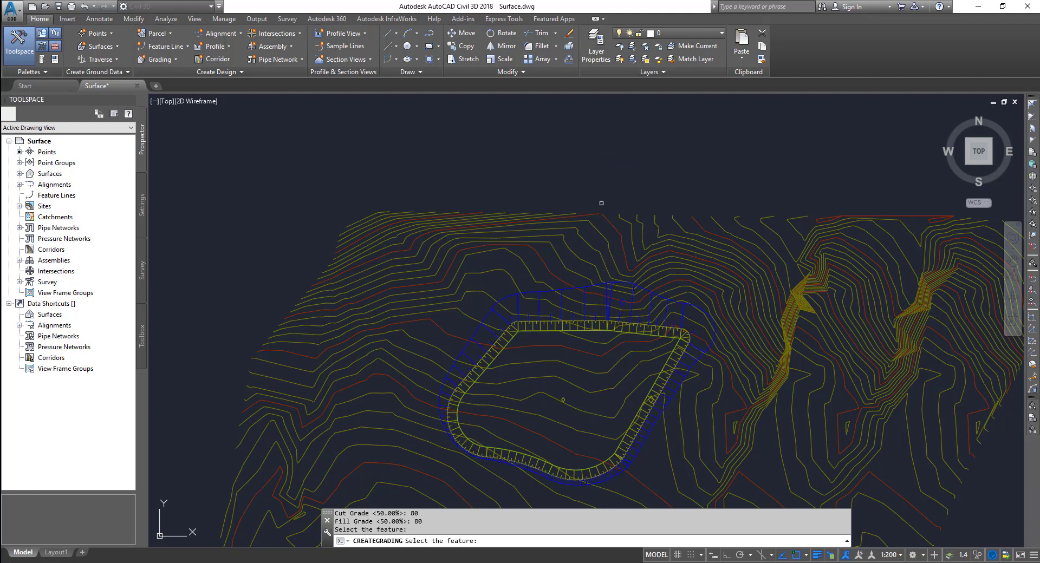
{"action": "left_click", "coordinate": [557, 363]}
{"action": "key", "text": "Escape"}
{"action": "scroll", "coordinate": [442, 289], "scroll_direction": "down", "scroll_amount": 2}
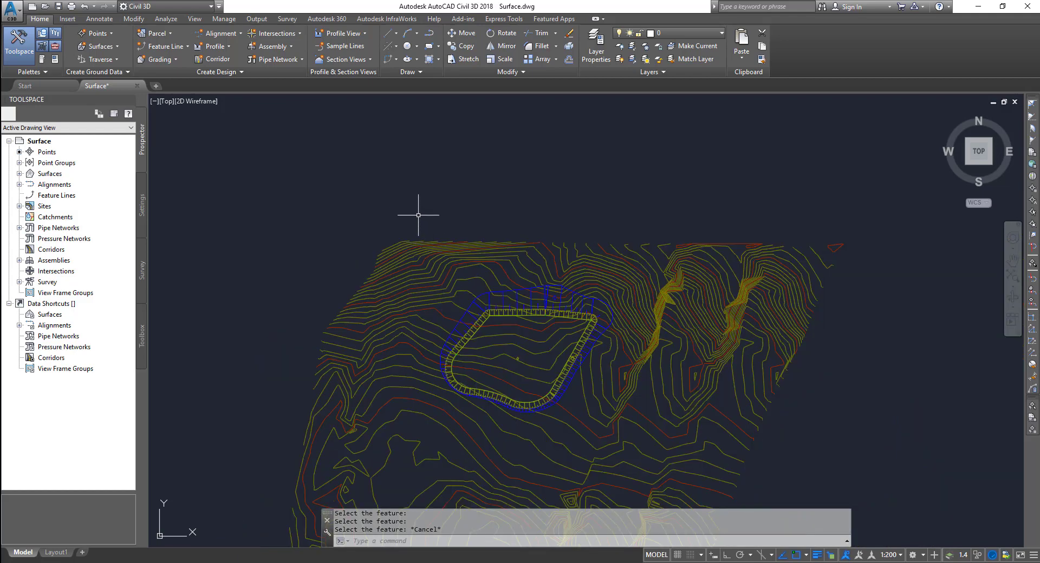
{"action": "left_click", "coordinate": [418, 215]}
{"action": "left_click", "coordinate": [611, 440]}
{"action": "right_click", "coordinate": [526, 211]}
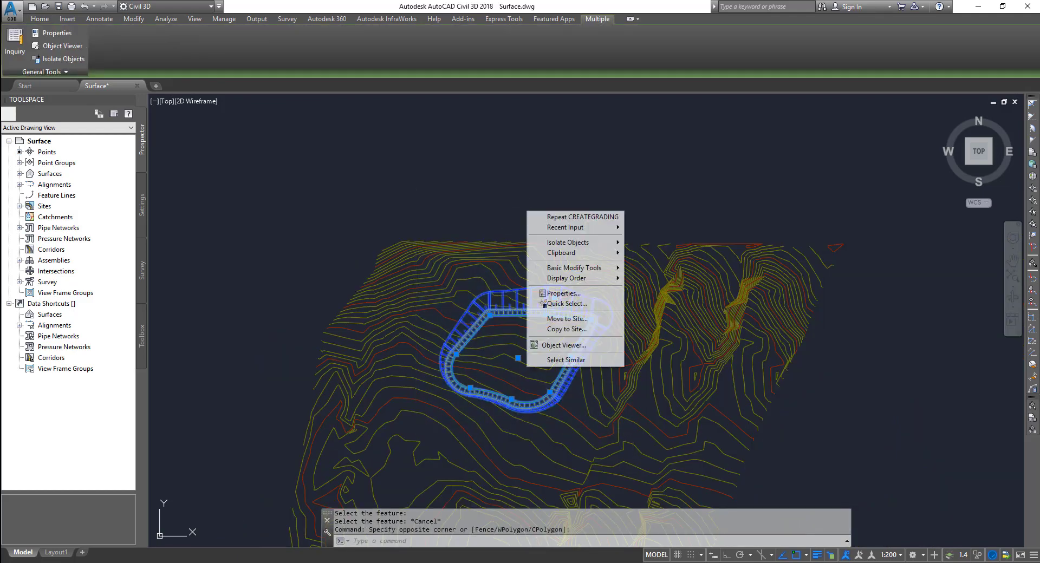
{"action": "left_click", "coordinate": [572, 350]}
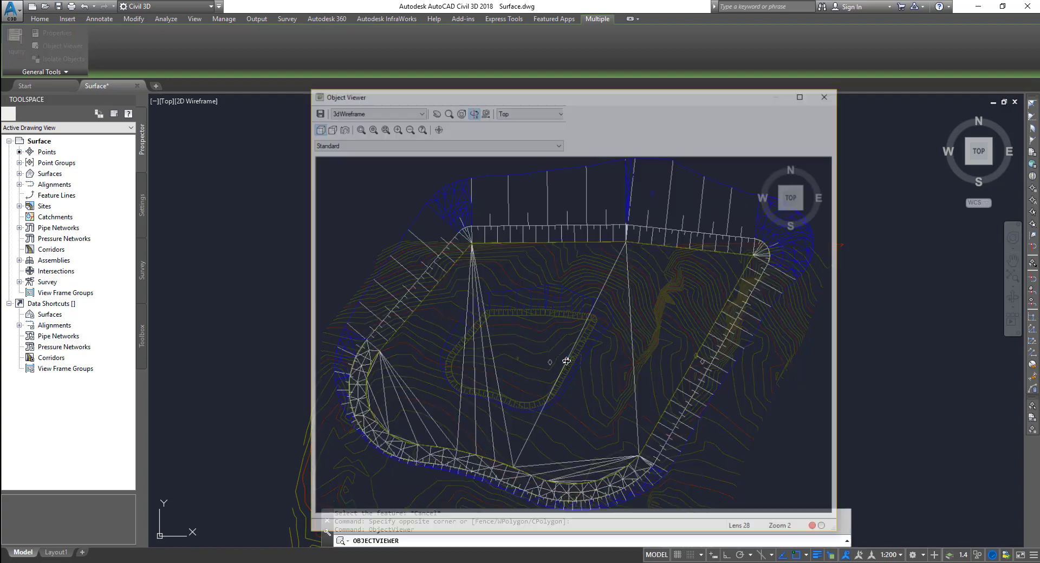
{"action": "mouse_move", "coordinate": [594, 397]}
{"action": "left_mouse_down"}
{"action": "mouse_move", "coordinate": [610, 288]}
{"action": "mouse_move", "coordinate": [627, 419]}
{"action": "mouse_move", "coordinate": [615, 325]}
{"action": "mouse_move", "coordinate": [573, 361]}
{"action": "left_mouse_up"}
{"action": "left_click", "coordinate": [392, 111]}
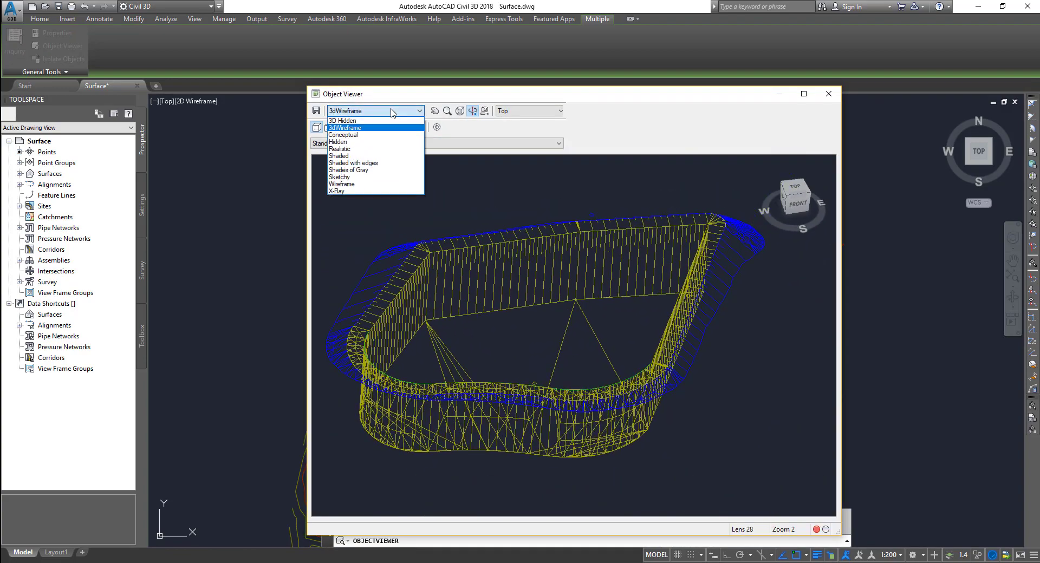
{"action": "left_click", "coordinate": [347, 149]}
{"action": "scroll", "coordinate": [566, 368], "scroll_direction": "up", "scroll_amount": 5}
{"action": "mouse_move", "coordinate": [565, 368]}
{"action": "left_mouse_down"}
{"action": "mouse_move", "coordinate": [696, 364]}
{"action": "mouse_move", "coordinate": [620, 420]}
{"action": "mouse_move", "coordinate": [659, 359]}
{"action": "mouse_move", "coordinate": [662, 399]}
{"action": "mouse_move", "coordinate": [594, 371]}
{"action": "mouse_move", "coordinate": [631, 355]}
{"action": "mouse_move", "coordinate": [544, 372]}
{"action": "mouse_move", "coordinate": [601, 258]}
{"action": "mouse_move", "coordinate": [545, 287]}
{"action": "mouse_move", "coordinate": [512, 277]}
{"action": "mouse_move", "coordinate": [533, 329]}
{"action": "left_mouse_up"}
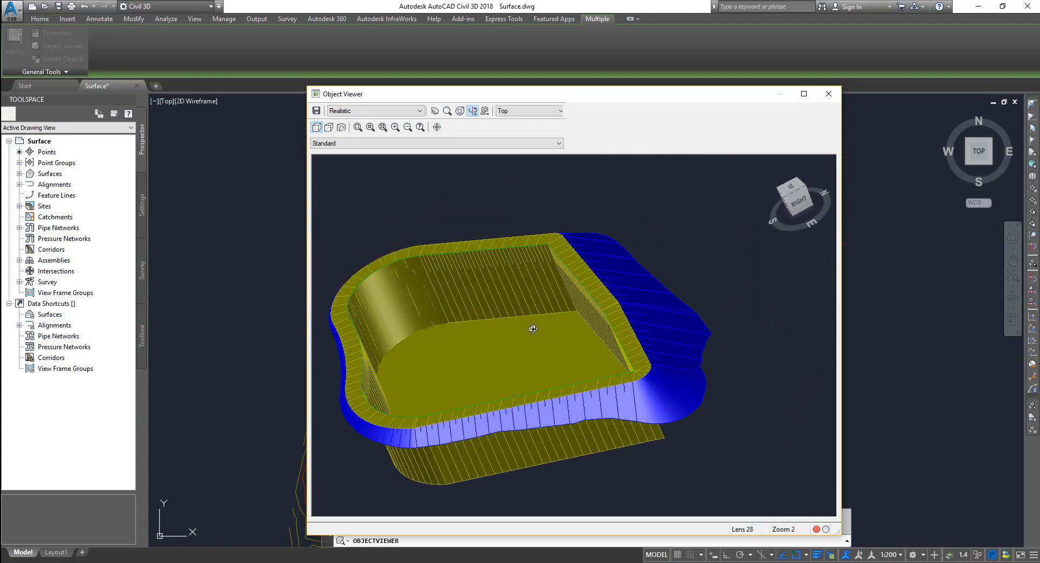
{"action": "left_click", "coordinate": [829, 94]}
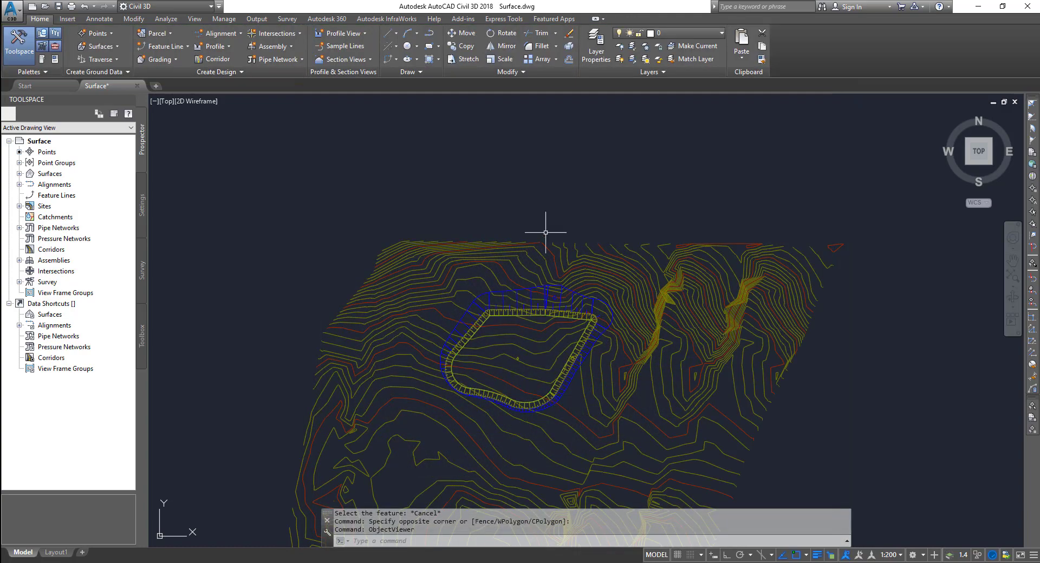
{"action": "left_click", "coordinate": [590, 195]}
{"action": "left_click", "coordinate": [522, 320]}
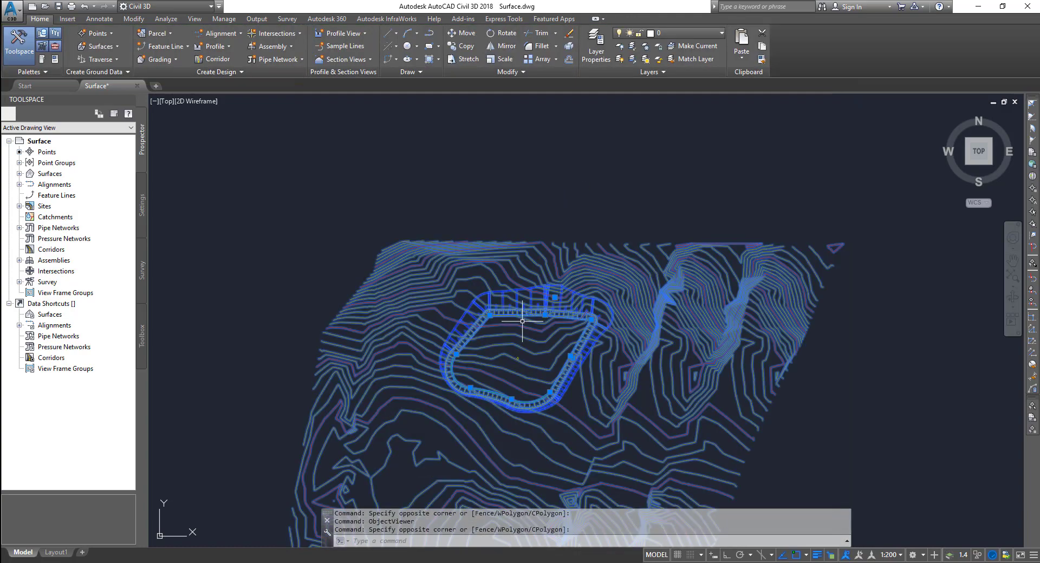
{"action": "right_click", "coordinate": [520, 364]}
{"action": "left_click", "coordinate": [554, 462]}
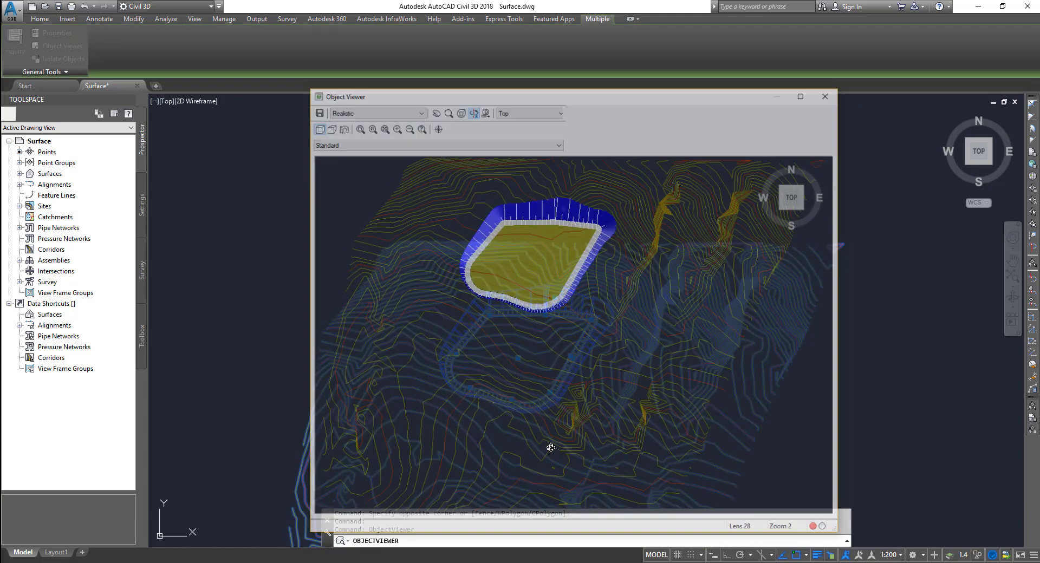
{"action": "mouse_move", "coordinate": [557, 309]}
{"action": "left_mouse_down"}
{"action": "mouse_move", "coordinate": [584, 327]}
{"action": "mouse_move", "coordinate": [580, 354]}
{"action": "mouse_move", "coordinate": [649, 425]}
{"action": "mouse_move", "coordinate": [613, 413]}
{"action": "left_mouse_up"}
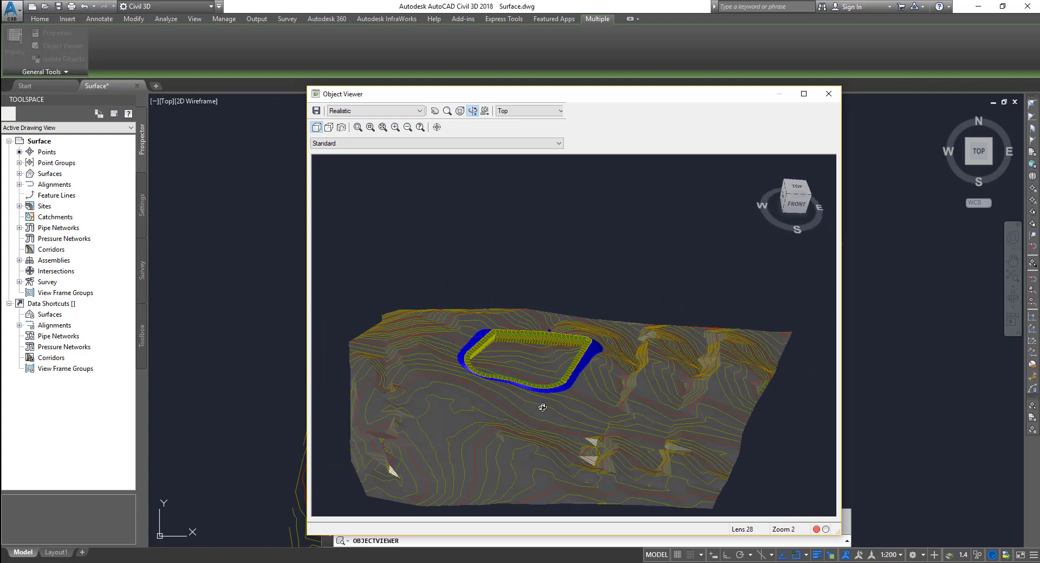
{"action": "left_click_drag", "start_coordinate": [542, 407], "coordinate": [603, 384]}
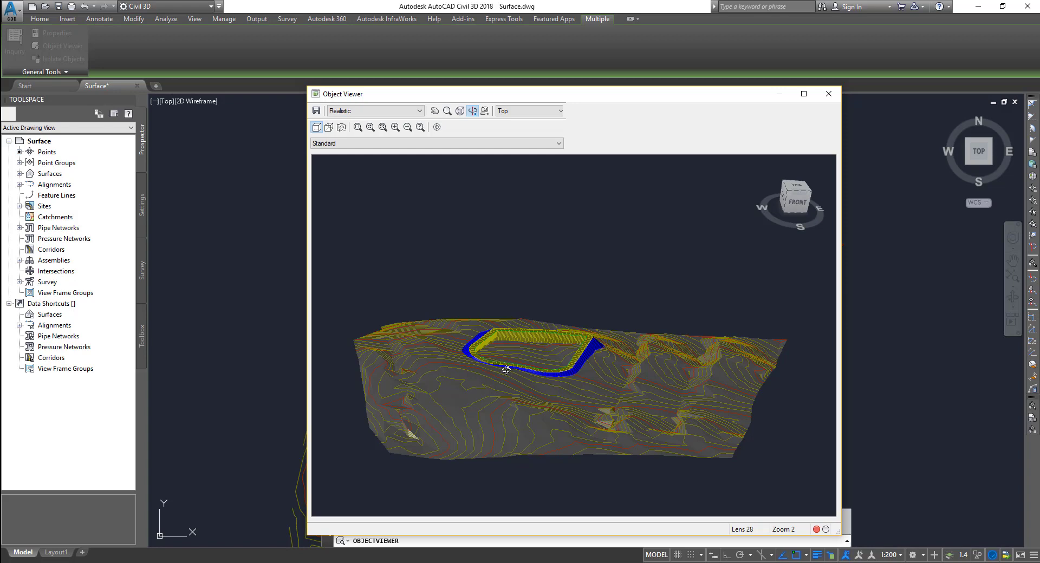
{"action": "left_click", "coordinate": [829, 94]}
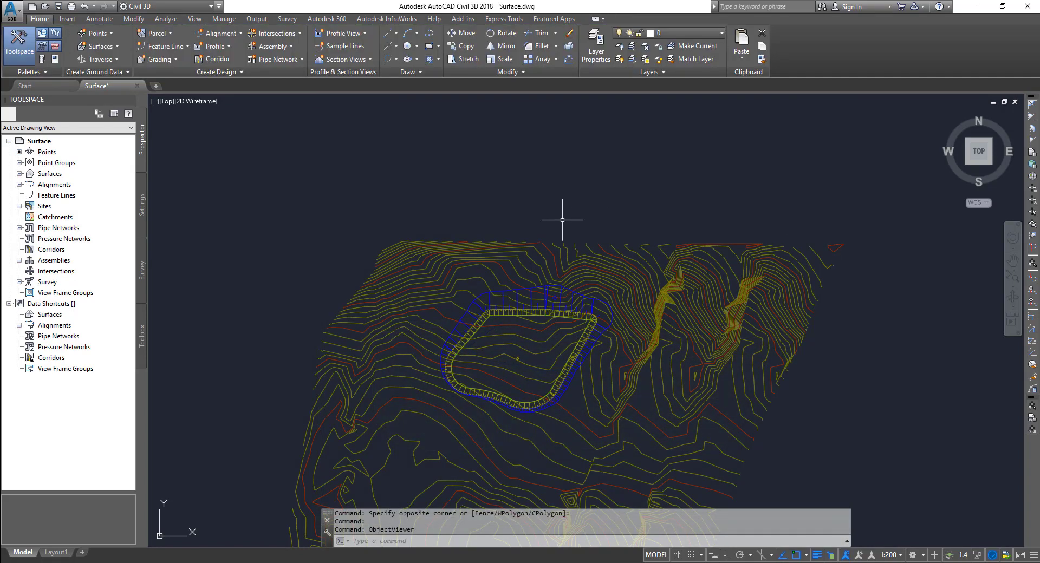
{"action": "scroll", "coordinate": [491, 312], "scroll_direction": "up", "scroll_amount": 5}
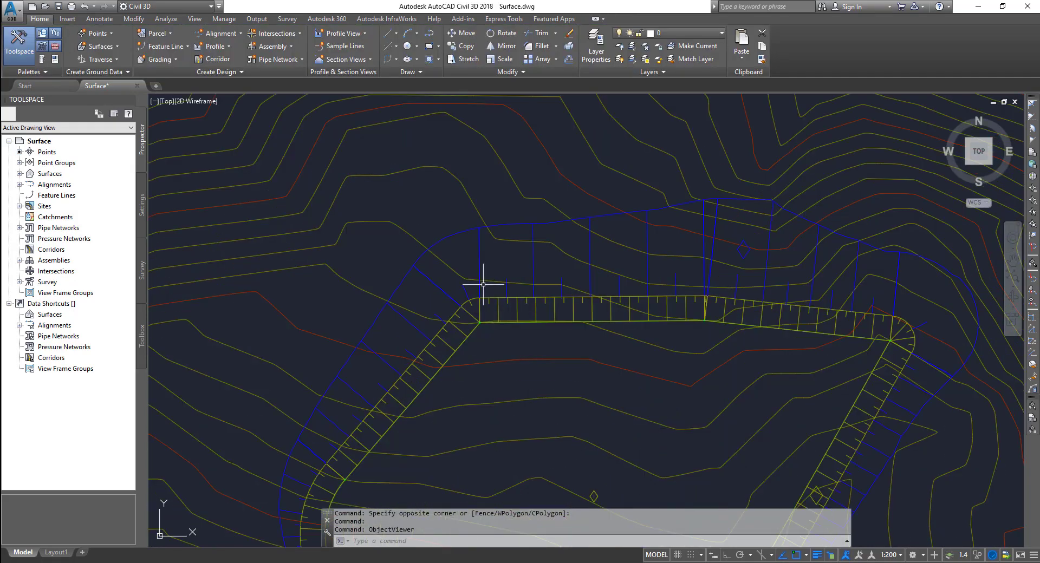
Enable Automatic Surface Creation in the pond grading group's properties, creating the TIN surface
{"action": "left_click", "coordinate": [482, 257]}
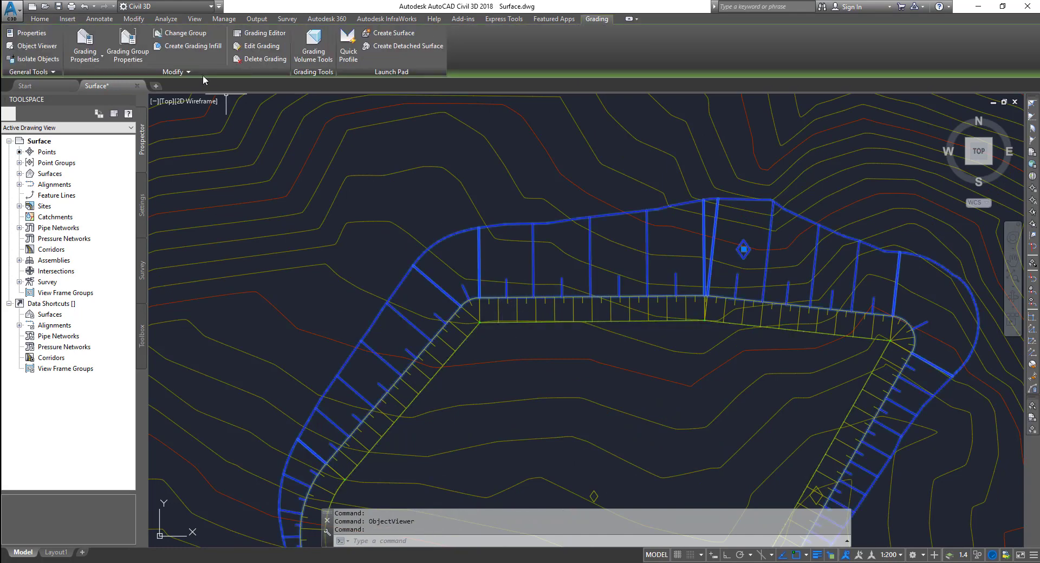
{"action": "left_click", "coordinate": [130, 39]}
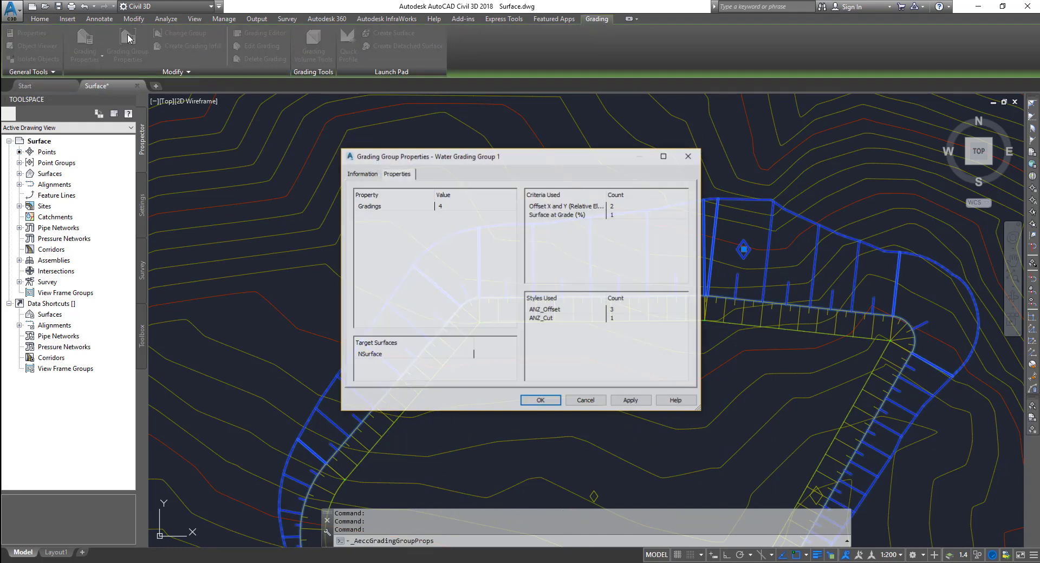
{"action": "left_click", "coordinate": [368, 175]}
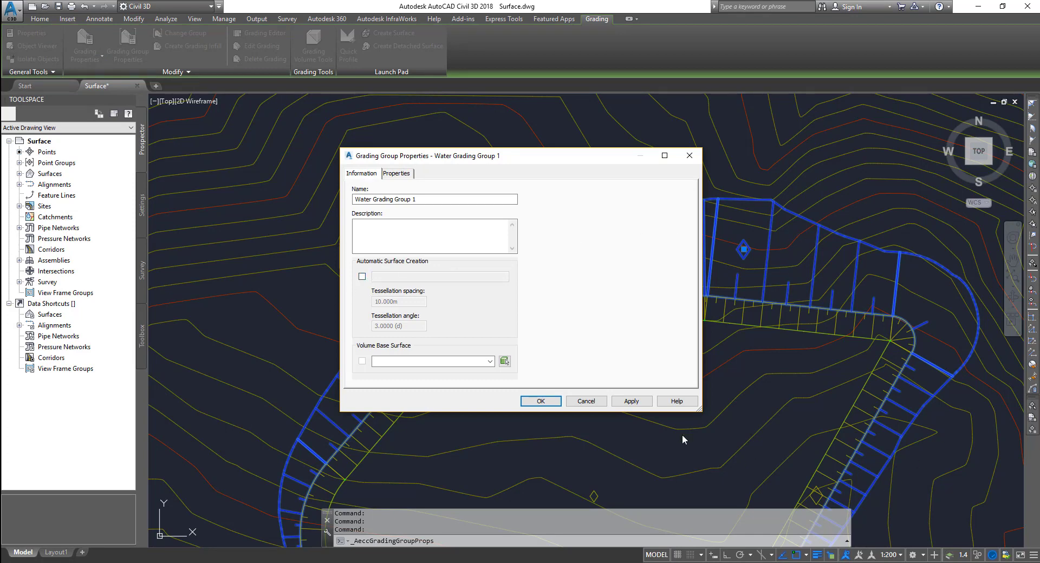
{"action": "left_click", "coordinate": [362, 276]}
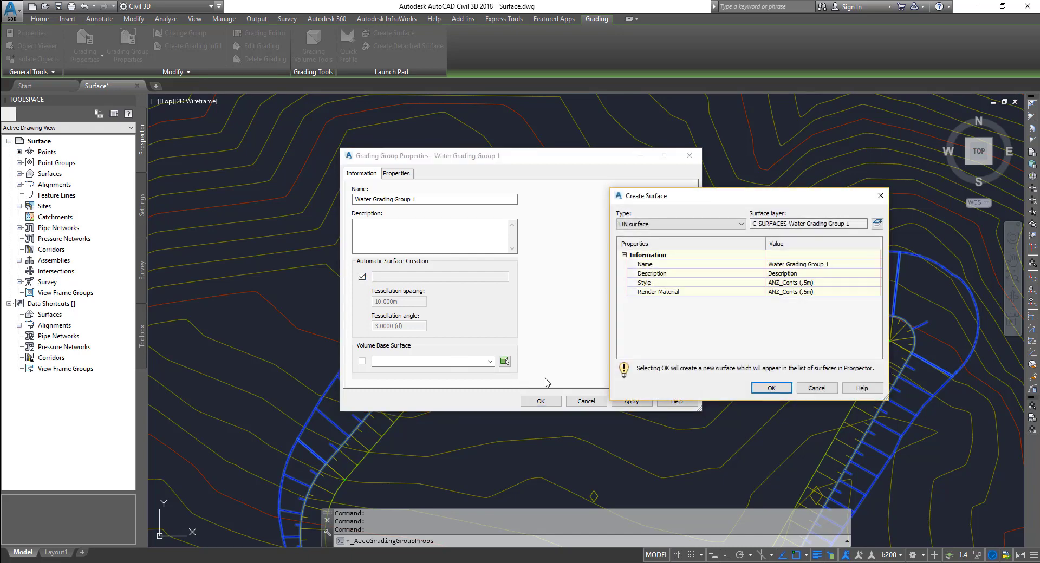
{"action": "left_click", "coordinate": [773, 389]}
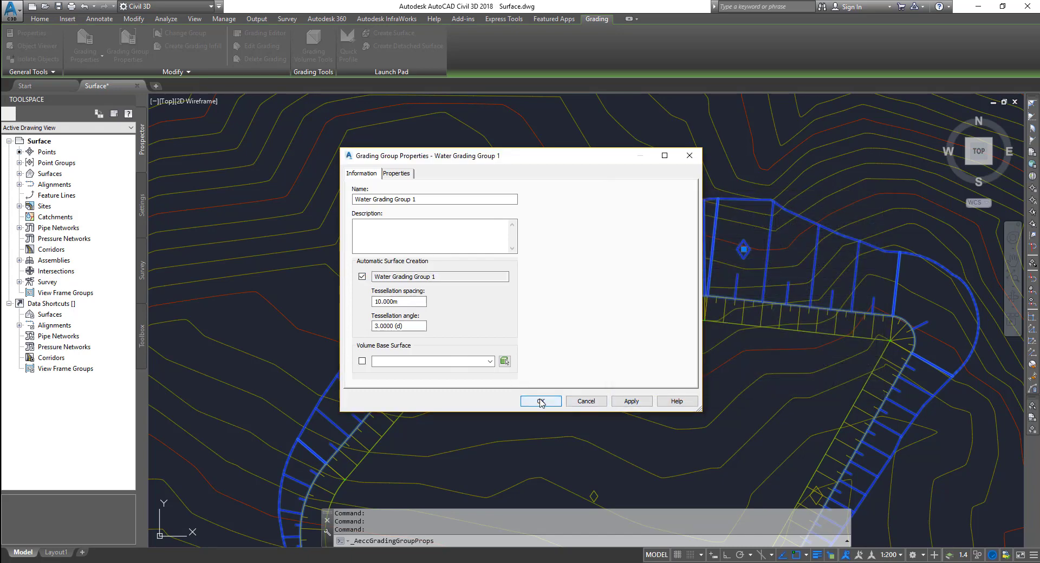
{"action": "left_click", "coordinate": [540, 401]}
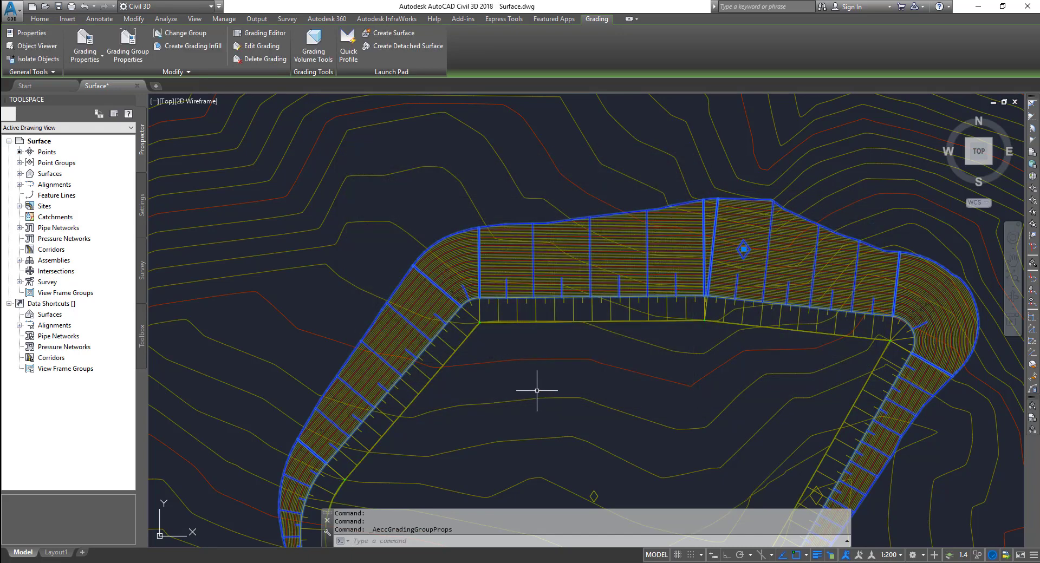
{"action": "key", "text": "Escape"}
Orbit the pond grading surface in the Object Viewer, then expand the Prospector's Surfaces collection
{"action": "left_click", "coordinate": [613, 247]}
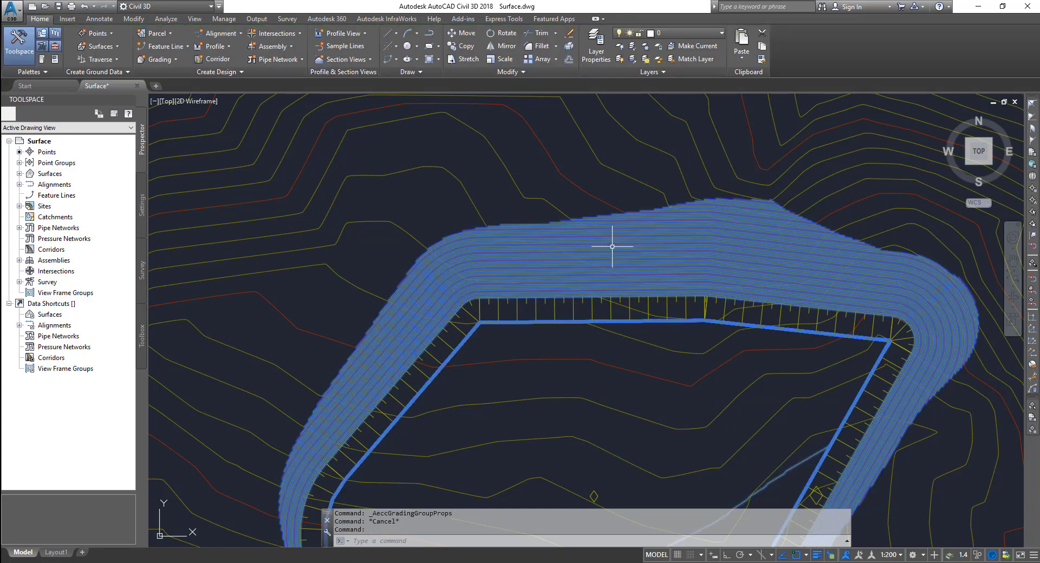
{"action": "right_click", "coordinate": [613, 247]}
{"action": "left_click", "coordinate": [648, 397]}
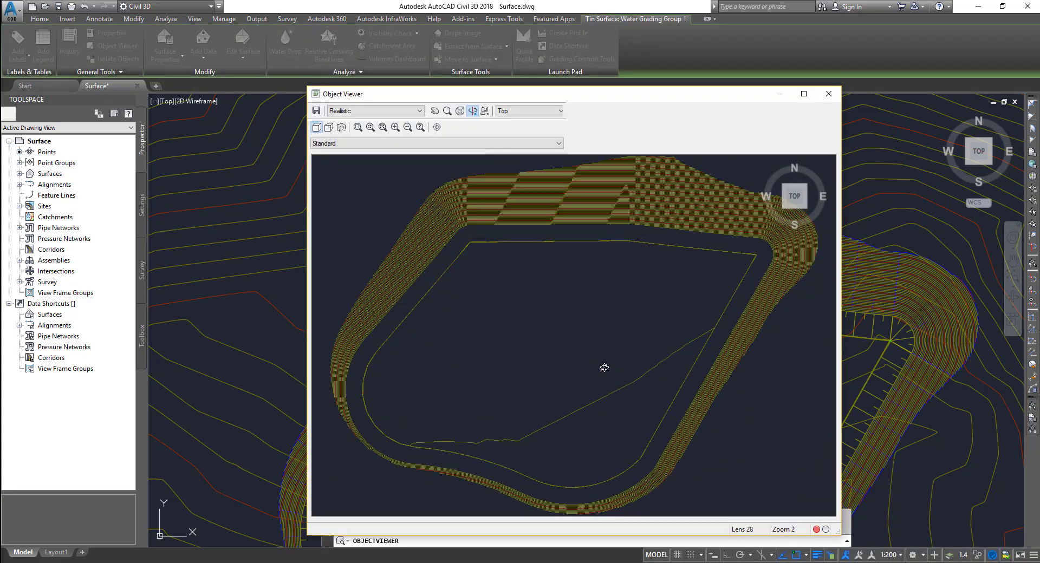
{"action": "mouse_move", "coordinate": [621, 293]}
{"action": "left_mouse_down"}
{"action": "mouse_move", "coordinate": [606, 343]}
{"action": "mouse_move", "coordinate": [531, 390]}
{"action": "mouse_move", "coordinate": [632, 383]}
{"action": "mouse_move", "coordinate": [476, 378]}
{"action": "mouse_move", "coordinate": [464, 418]}
{"action": "mouse_move", "coordinate": [618, 361]}
{"action": "mouse_move", "coordinate": [615, 411]}
{"action": "left_mouse_up"}
{"action": "left_click", "coordinate": [829, 93]}
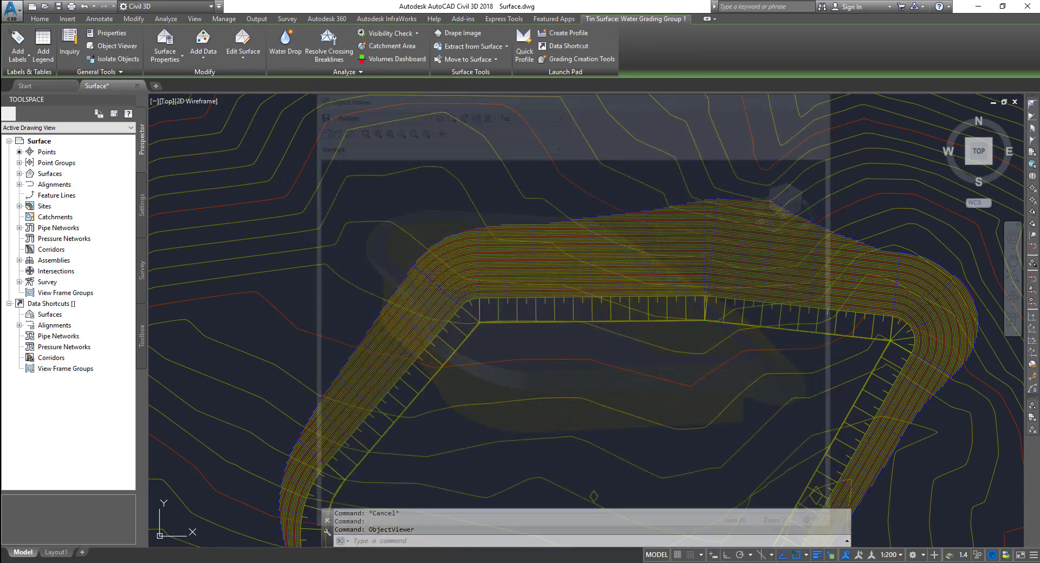
{"action": "scroll", "coordinate": [527, 281], "scroll_direction": "down", "scroll_amount": 2}
{"action": "left_click", "coordinate": [19, 173]}
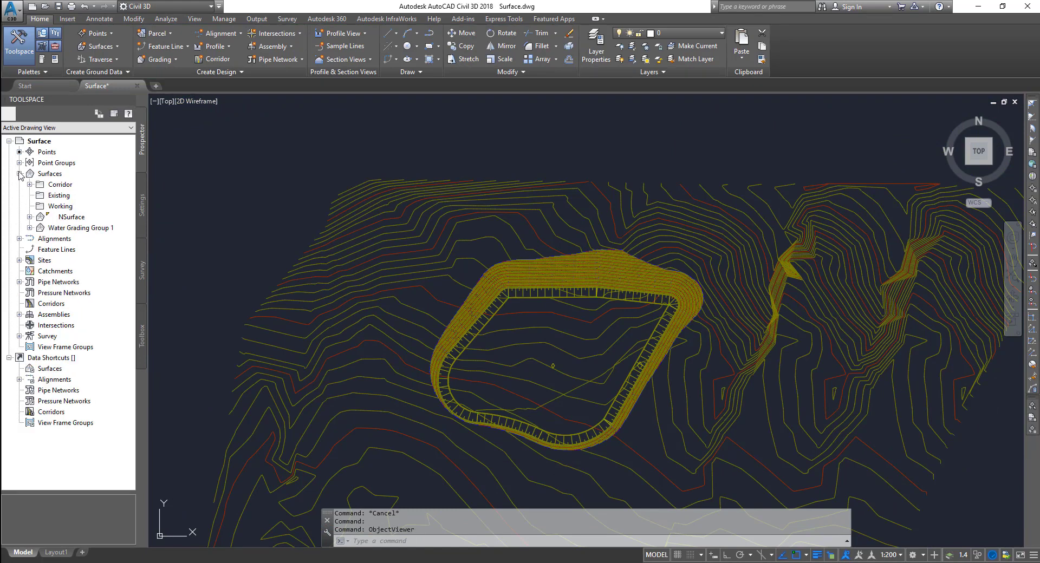
Create TIN surface 'Final Surface1' with the ANZ_Triangulation (magenta) style
{"action": "right_click", "coordinate": [54, 206]}
{"action": "right_click", "coordinate": [51, 175]}
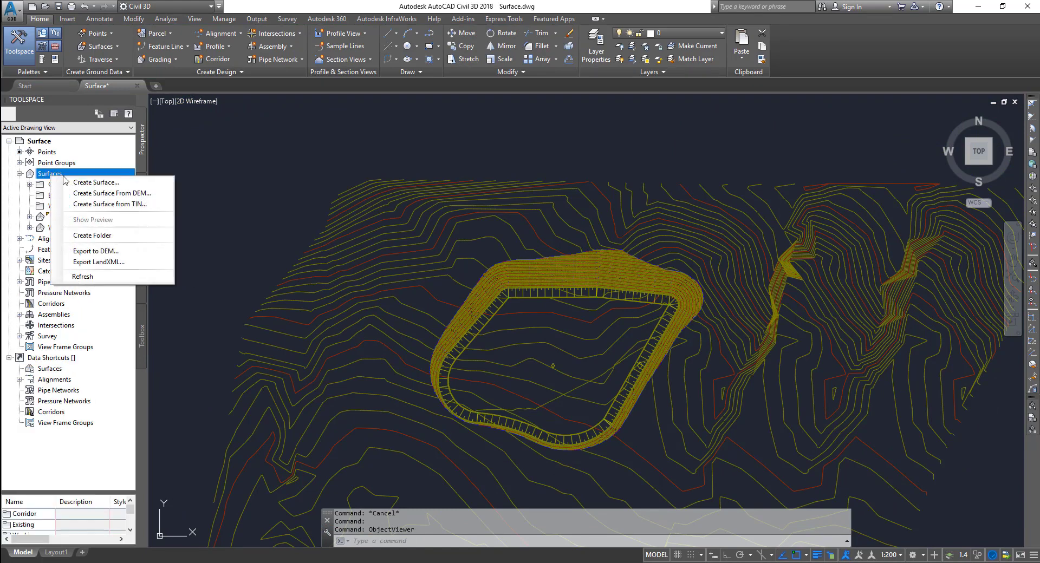
{"action": "left_click", "coordinate": [71, 182]}
{"action": "left_click", "coordinate": [811, 266]}
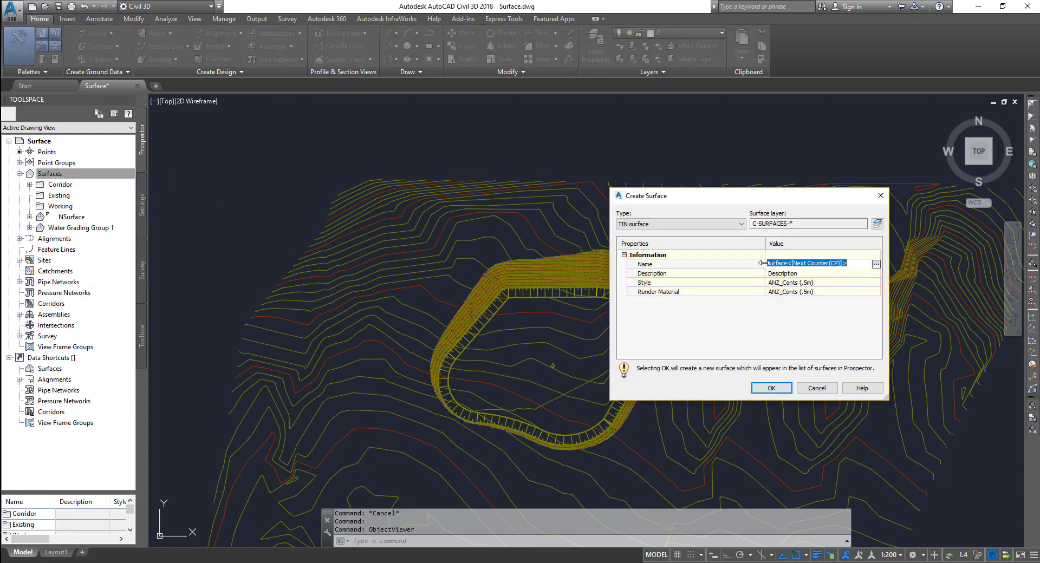
{"action": "left_click", "coordinate": [768, 265]}
{"action": "type", "text": "Fin"}
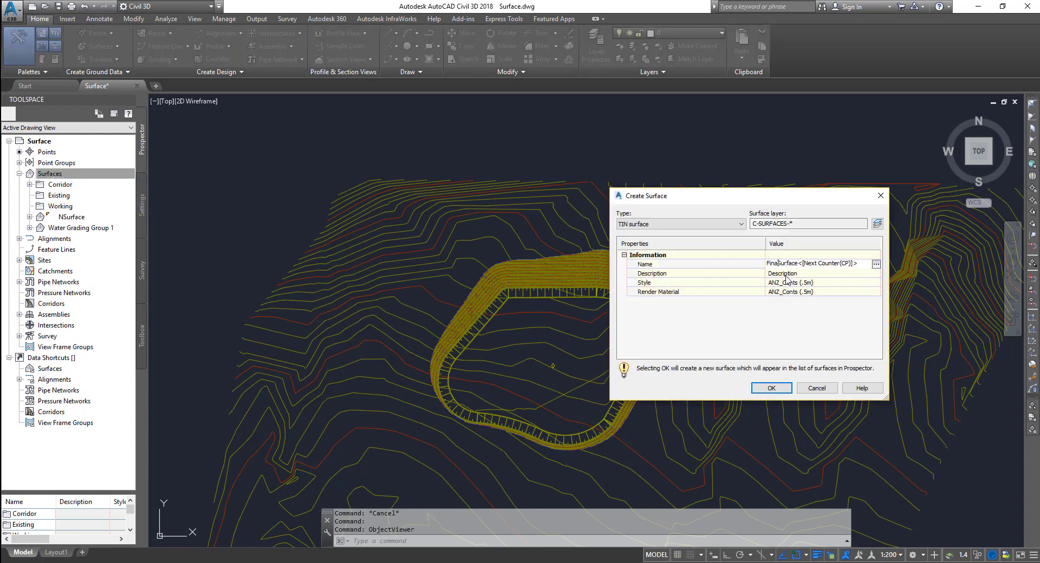
{"action": "type", "text": "al"}
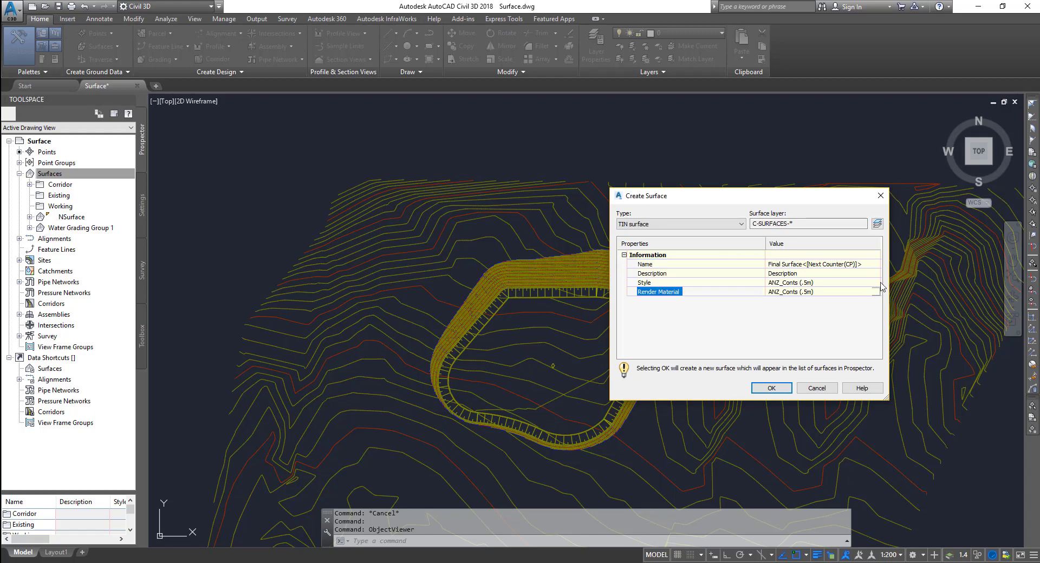
{"action": "double_click", "coordinate": [838, 281]}
{"action": "left_click", "coordinate": [616, 280]}
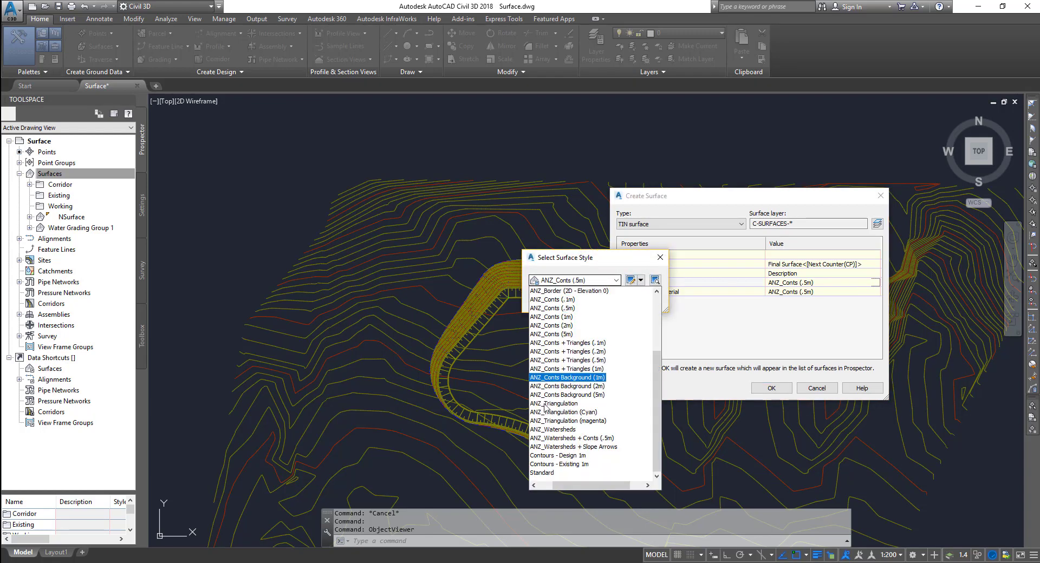
{"action": "left_click", "coordinate": [561, 421]}
{"action": "left_click", "coordinate": [564, 304]}
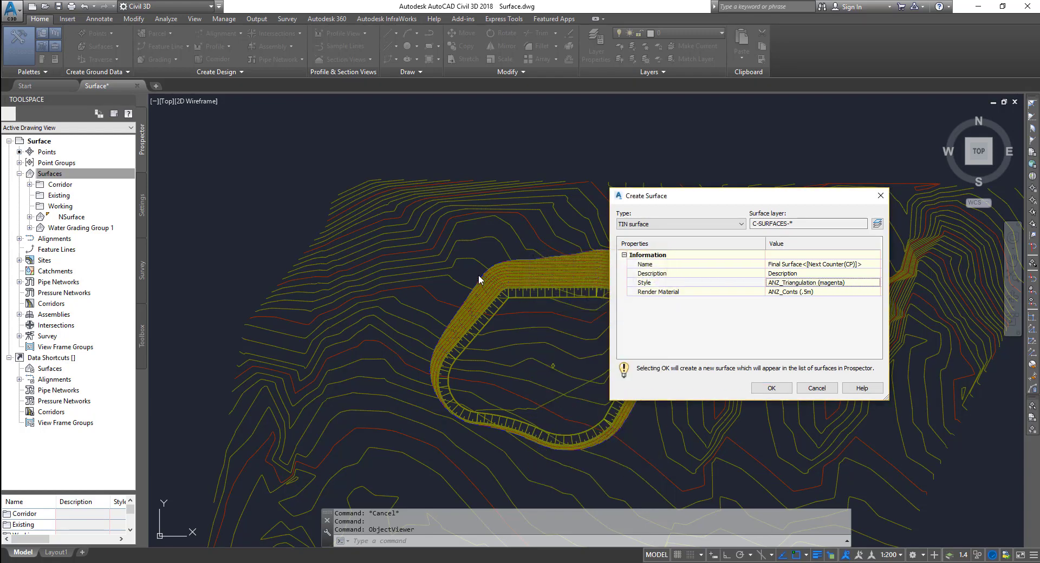
{"action": "left_click", "coordinate": [771, 388]}
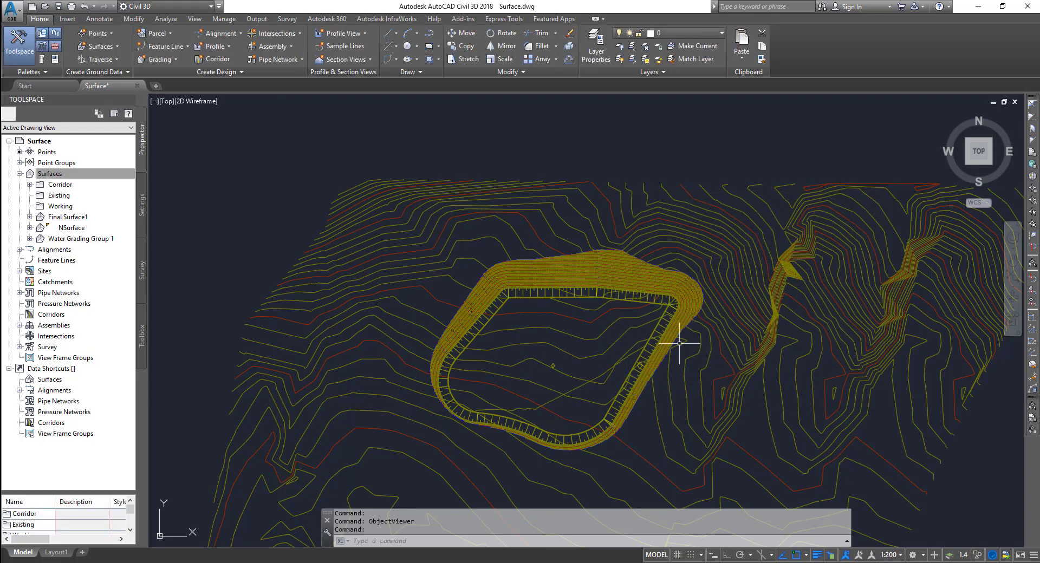
Paste NSurface into Final Surface1's definition edits
{"action": "left_click", "coordinate": [30, 217]}
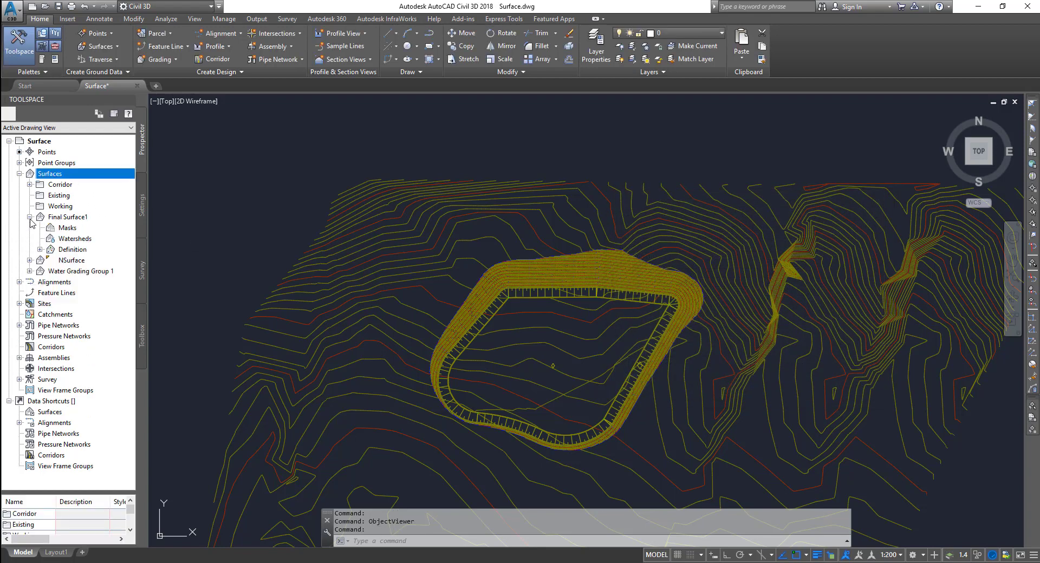
{"action": "left_click", "coordinate": [40, 250]}
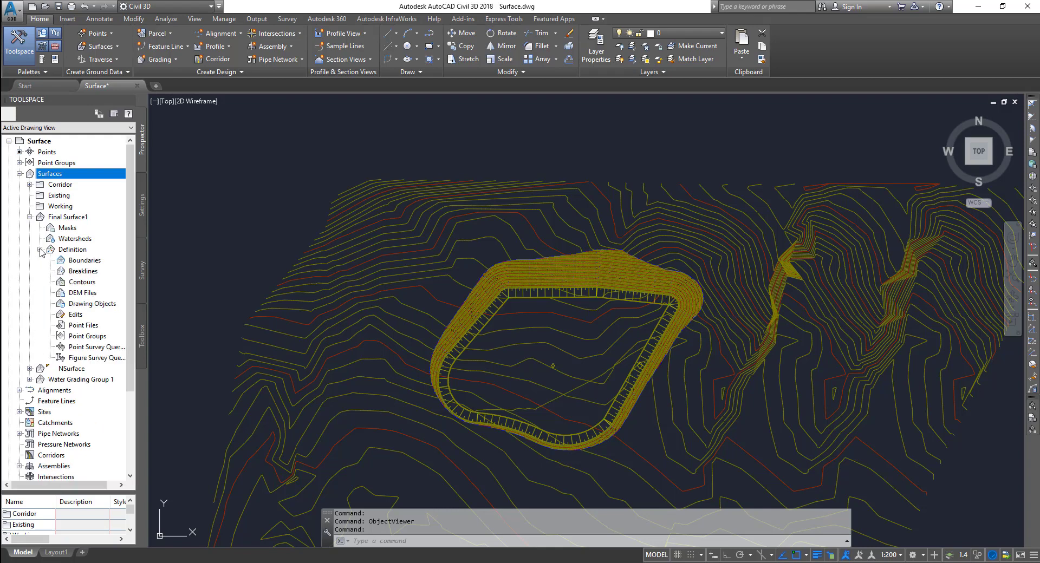
{"action": "right_click", "coordinate": [76, 319]}
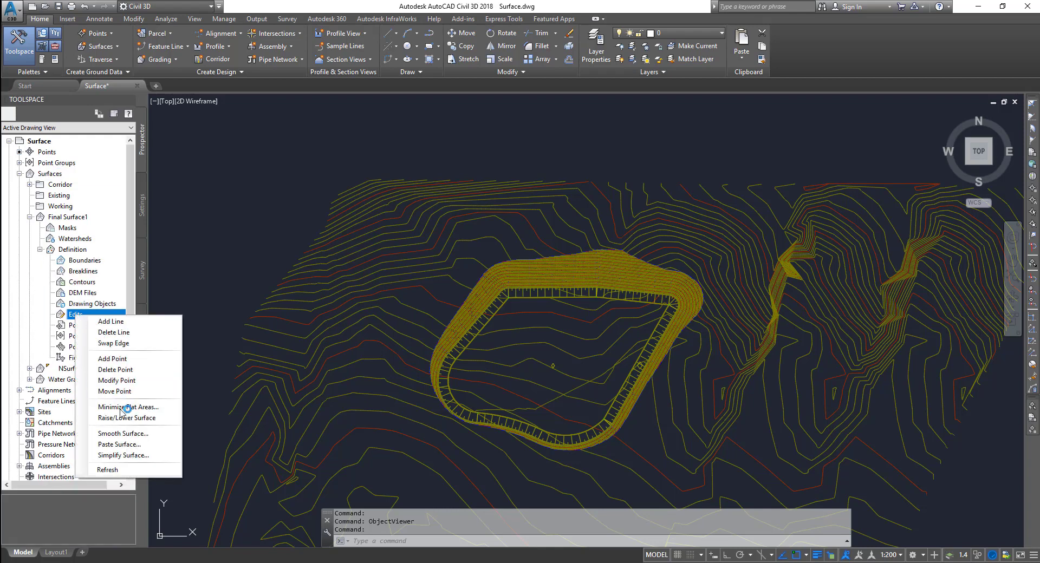
{"action": "left_click", "coordinate": [122, 444]}
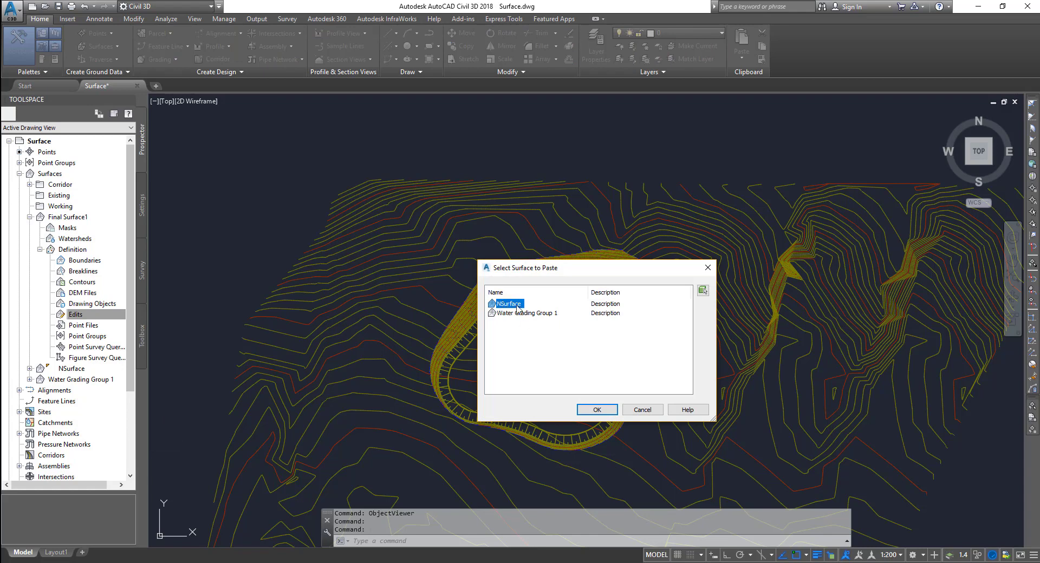
{"action": "left_click", "coordinate": [609, 411]}
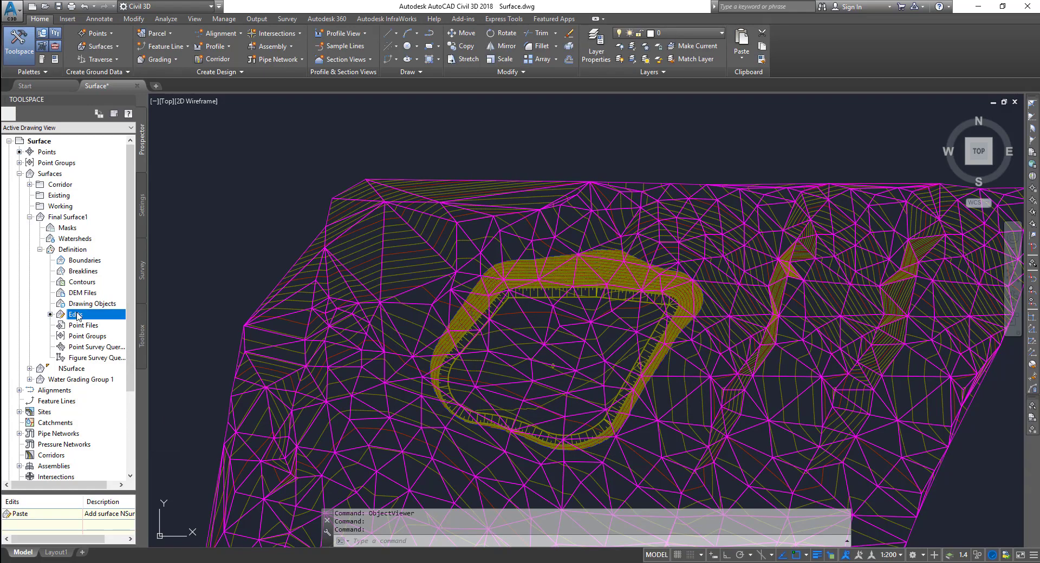
Paste Water Grading Group 1 into Final Surface1 as well, then select the pond grading surface
{"action": "right_click", "coordinate": [78, 317]}
{"action": "left_click", "coordinate": [122, 443]}
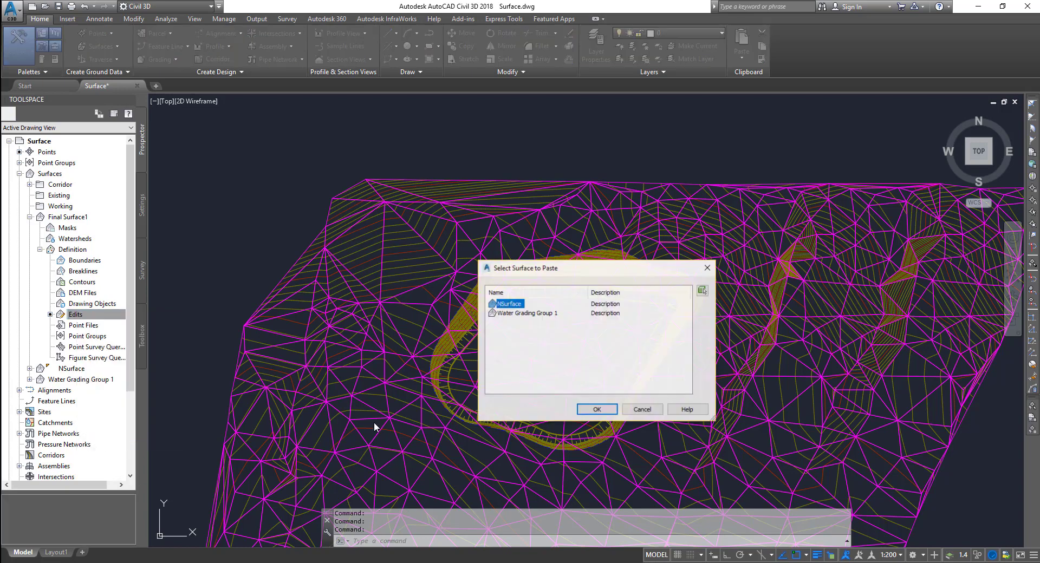
{"action": "left_click", "coordinate": [514, 314]}
{"action": "left_click", "coordinate": [597, 410]}
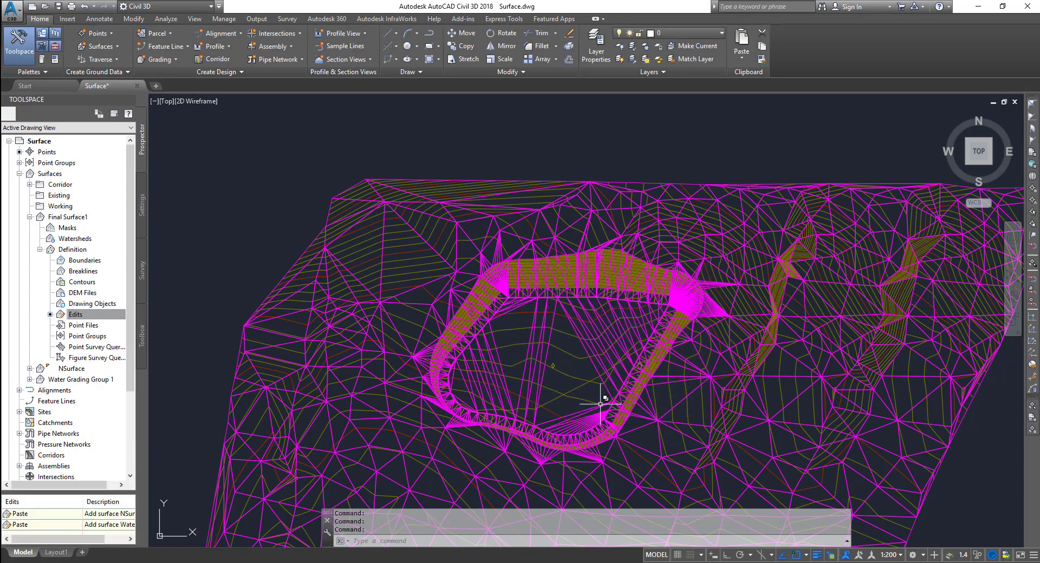
{"action": "key", "text": "Escape"}
{"action": "key", "text": "Escape"}
{"action": "scroll", "coordinate": [524, 269], "scroll_direction": "up", "scroll_amount": 5}
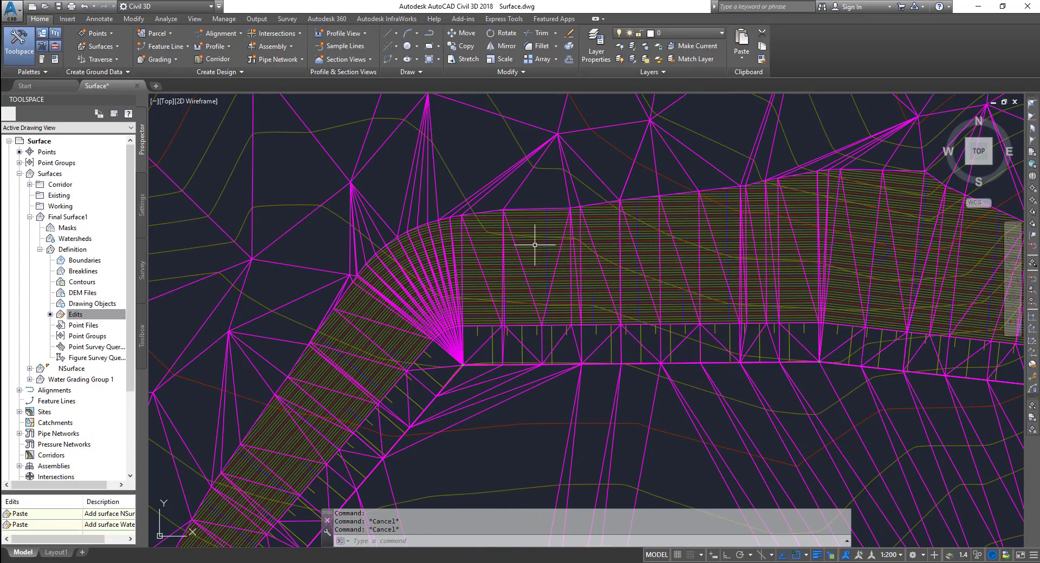
{"action": "left_click", "coordinate": [535, 245]}
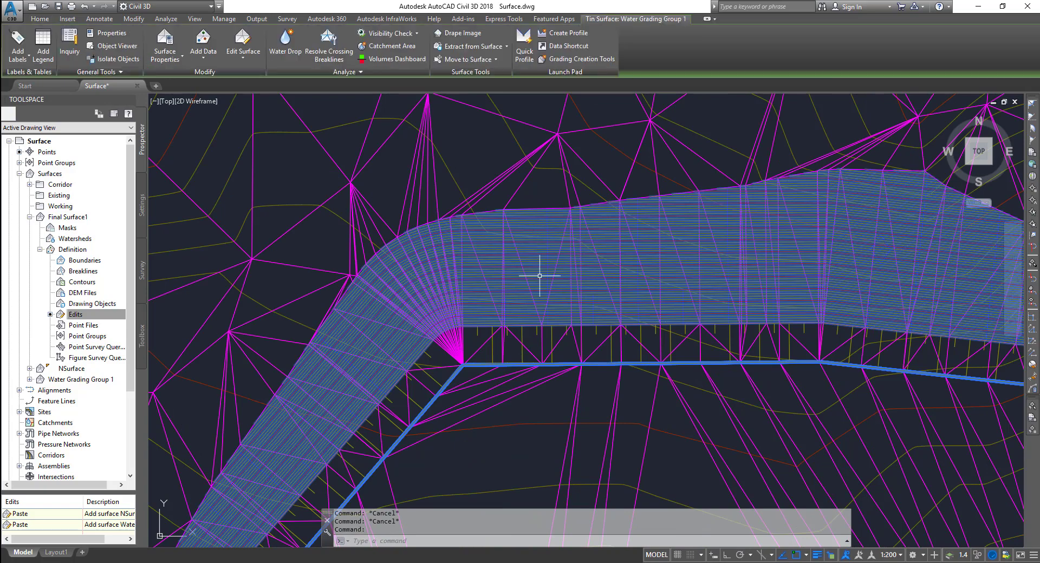
Switch Water Grading Group 1's surface style to ANZ_!_No Display and deselect it
{"action": "left_click", "coordinate": [178, 54]}
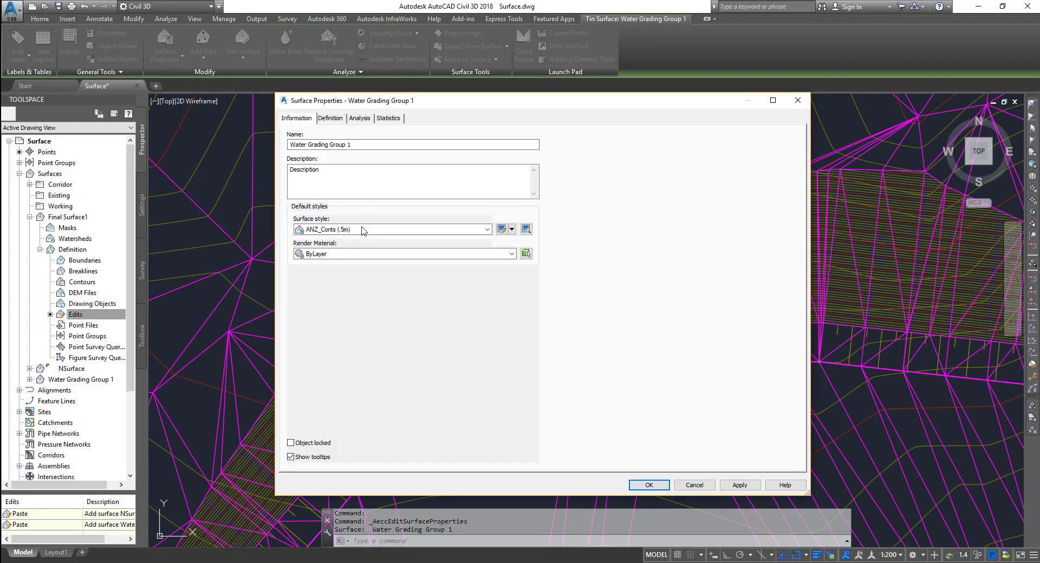
{"action": "left_click", "coordinate": [352, 229]}
{"action": "scroll", "coordinate": [347, 281], "scroll_direction": "up", "scroll_amount": 3}
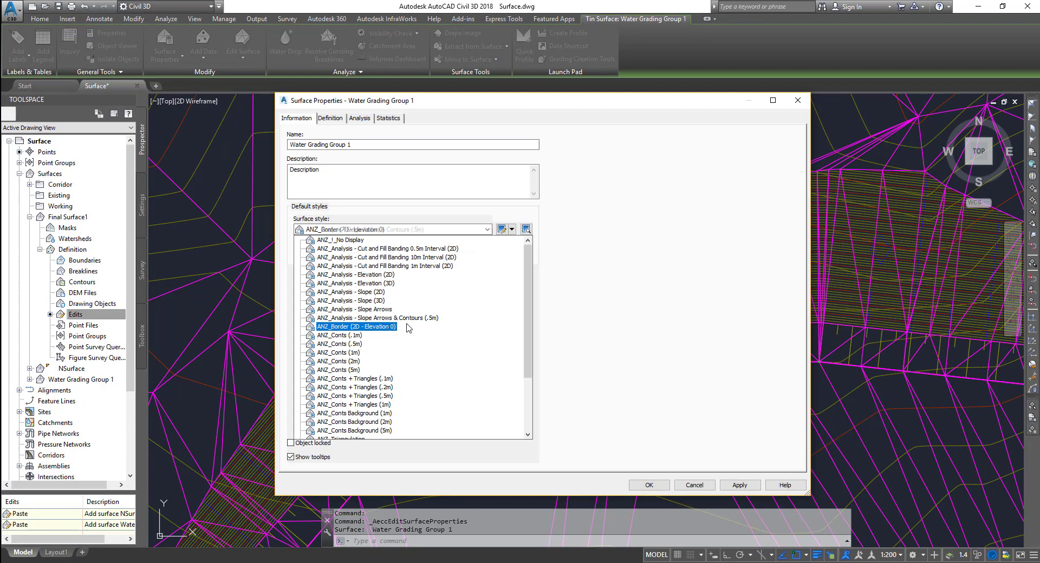
{"action": "left_click", "coordinate": [337, 242]}
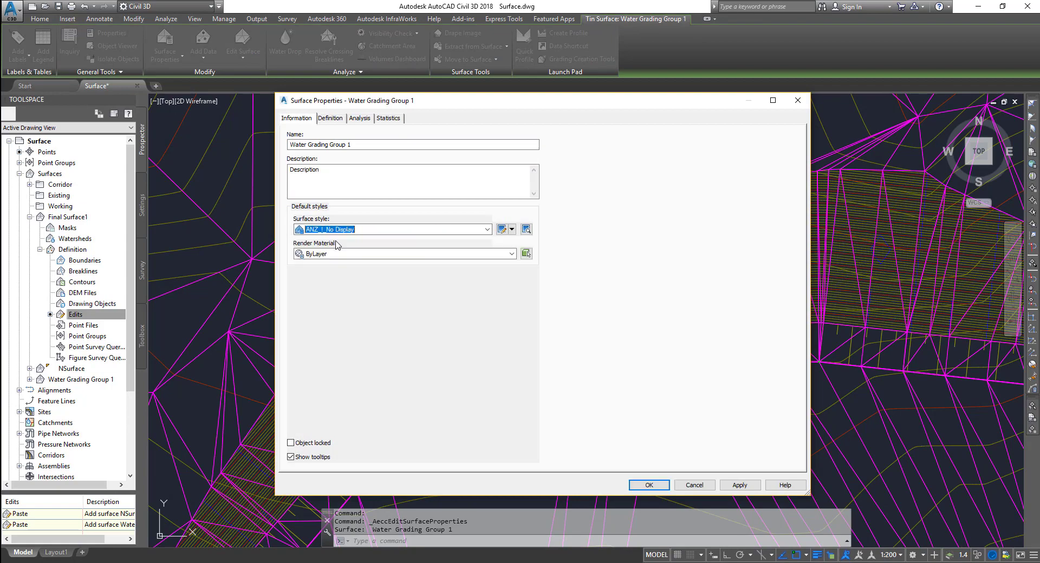
{"action": "left_click", "coordinate": [650, 485]}
{"action": "scroll", "coordinate": [523, 336], "scroll_direction": "down", "scroll_amount": 3}
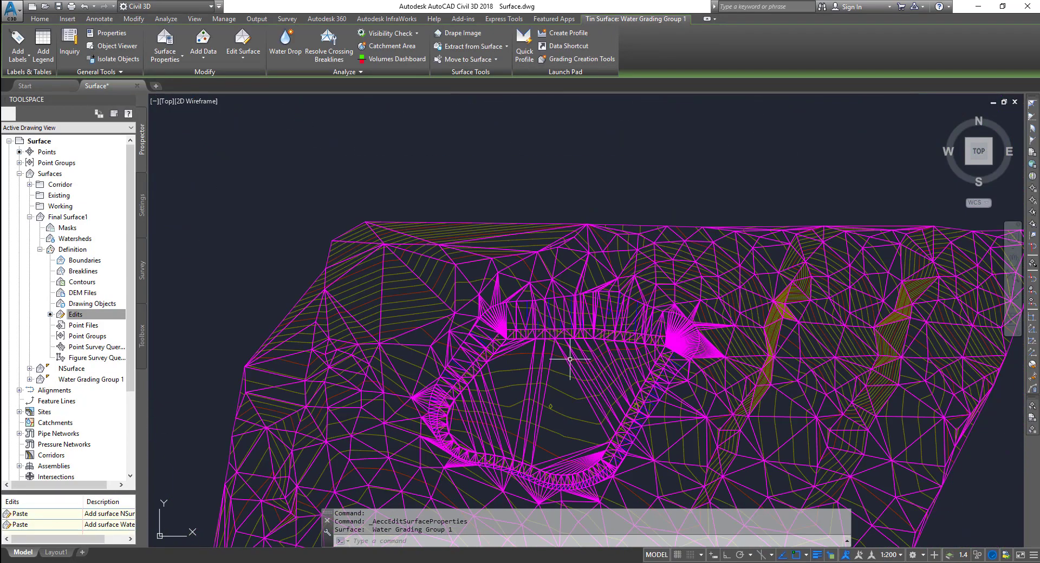
{"action": "scroll", "coordinate": [491, 278], "scroll_direction": "down", "scroll_amount": 2}
{"action": "key", "text": "Escape"}
{"action": "key", "text": "Escape"}
{"action": "scroll", "coordinate": [384, 251], "scroll_direction": "up", "scroll_amount": 5}
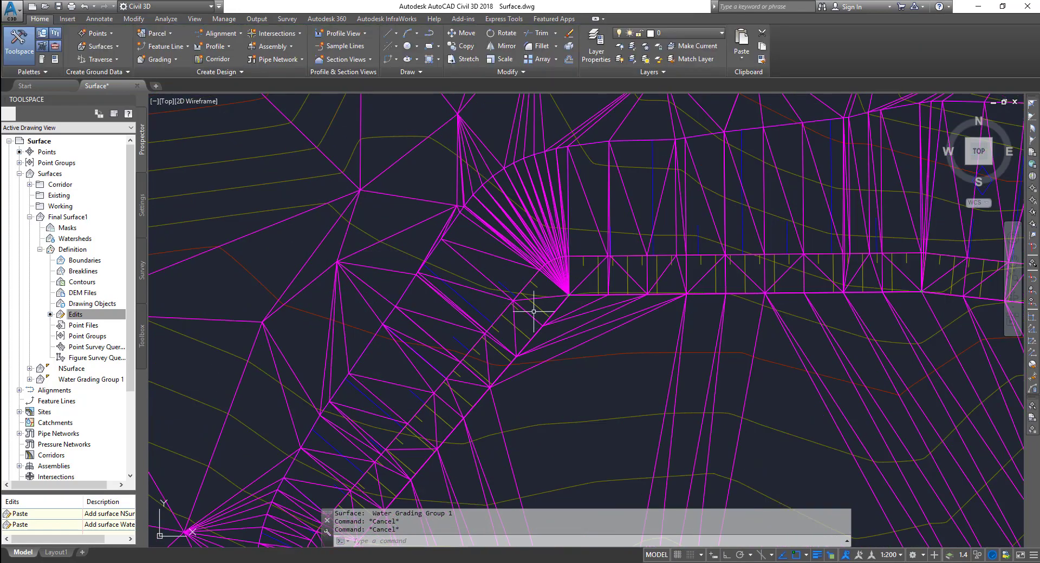
Open Final Surface1 in the Object Viewer and tilt it from top to front view
{"action": "left_click", "coordinate": [609, 331]}
{"action": "right_click", "coordinate": [633, 335]}
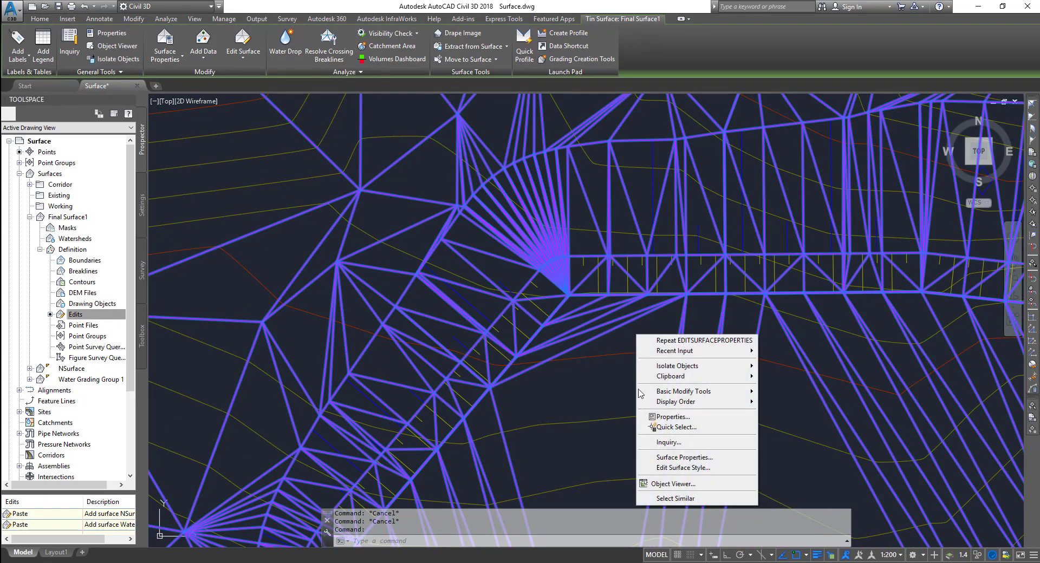
{"action": "left_click", "coordinate": [658, 483]}
{"action": "left_click_drag", "start_coordinate": [585, 271], "coordinate": [631, 361]}
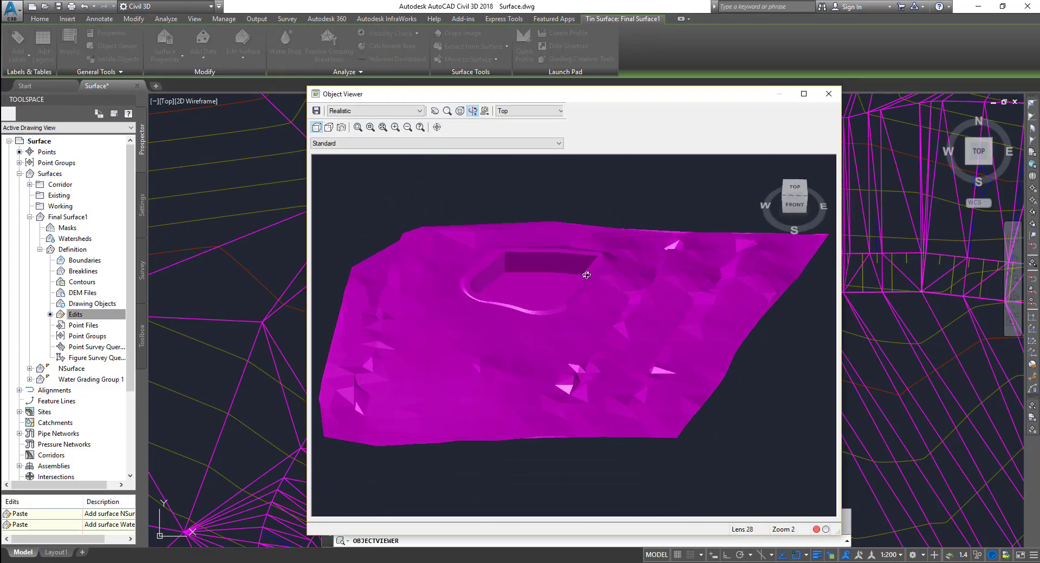
{"action": "scroll", "coordinate": [631, 360], "scroll_direction": "up", "scroll_amount": 3}
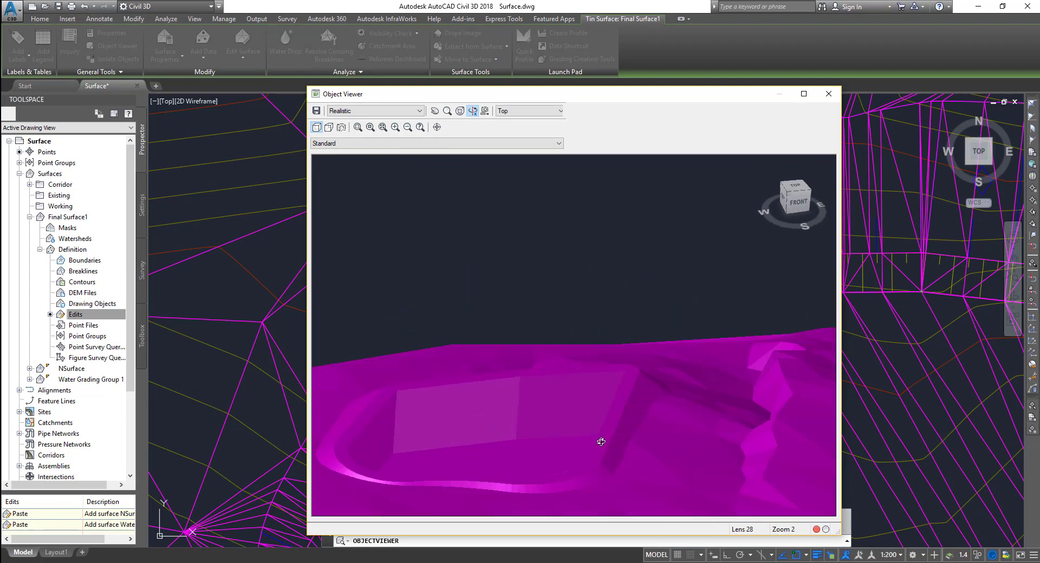
Orbit and zoom around the magenta surface to inspect the pond depression from oblique angles
{"action": "mouse_move", "coordinate": [599, 441]}
{"action": "left_mouse_down"}
{"action": "mouse_move", "coordinate": [639, 454]}
{"action": "mouse_move", "coordinate": [550, 360]}
{"action": "mouse_move", "coordinate": [604, 403]}
{"action": "mouse_move", "coordinate": [598, 361]}
{"action": "mouse_move", "coordinate": [583, 439]}
{"action": "mouse_move", "coordinate": [587, 421]}
{"action": "mouse_move", "coordinate": [629, 401]}
{"action": "mouse_move", "coordinate": [623, 421]}
{"action": "mouse_move", "coordinate": [502, 385]}
{"action": "left_mouse_up"}
{"action": "scroll", "coordinate": [639, 454], "scroll_direction": "down", "scroll_amount": 5}
{"action": "scroll", "coordinate": [582, 440], "scroll_direction": "up", "scroll_amount": 5}
{"action": "scroll", "coordinate": [590, 398], "scroll_direction": "down", "scroll_amount": 5}
{"action": "mouse_move", "coordinate": [657, 413]}
{"action": "left_mouse_down"}
{"action": "mouse_move", "coordinate": [541, 400]}
{"action": "mouse_move", "coordinate": [646, 408]}
{"action": "mouse_move", "coordinate": [495, 371]}
{"action": "left_mouse_up"}
{"action": "left_click_drag", "start_coordinate": [639, 411], "coordinate": [515, 386]}
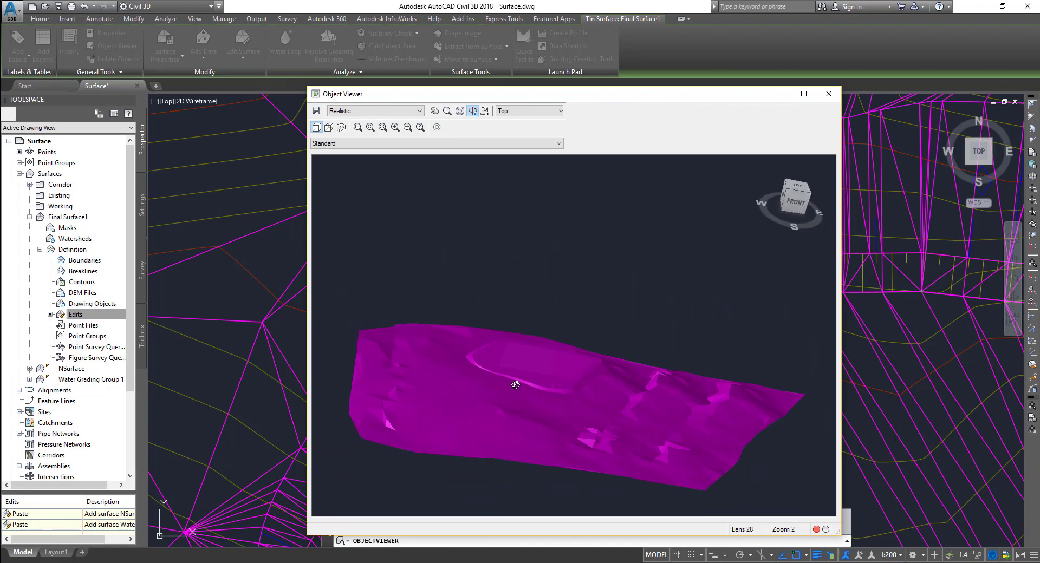
{"action": "left_click_drag", "start_coordinate": [625, 402], "coordinate": [578, 401]}
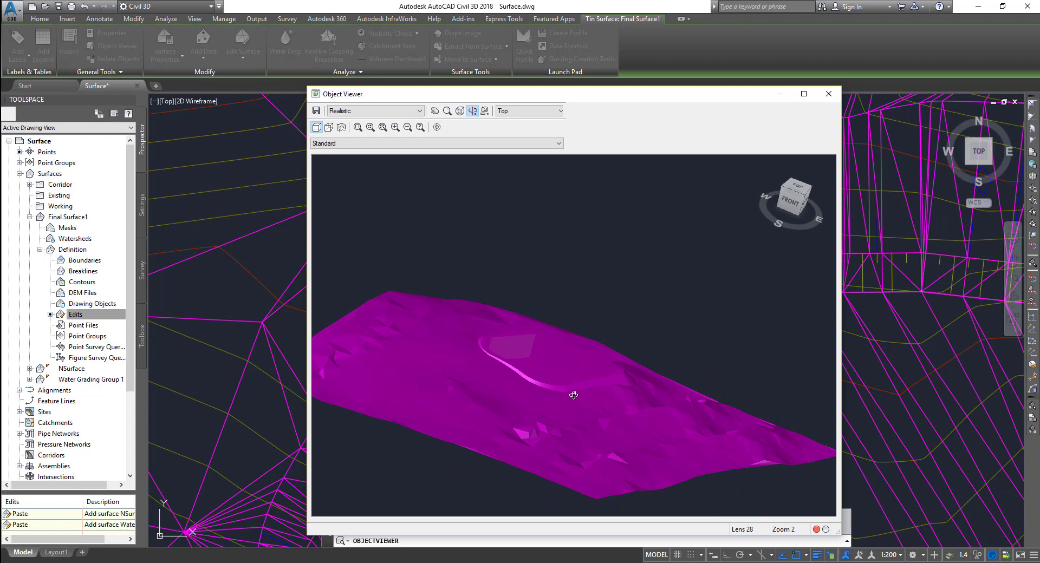